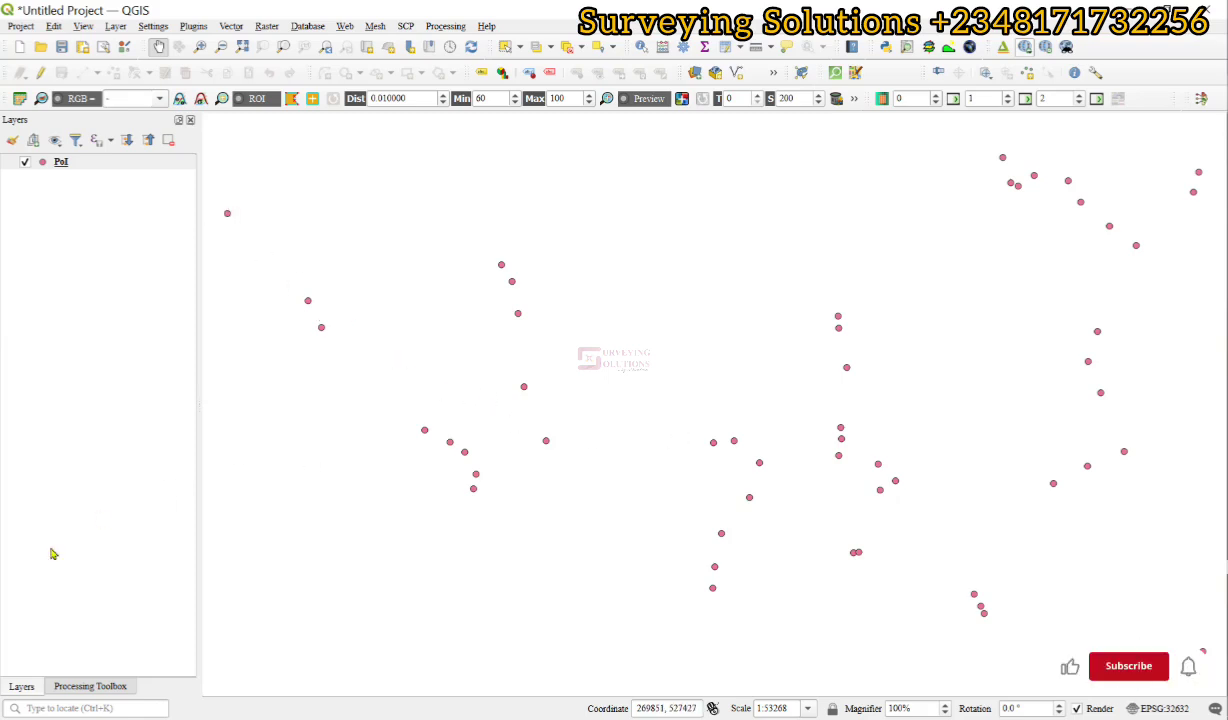
- Open the Points to path algorithm from the Processing Toolbox with PoI as the input layer
{"action": "left_click", "coordinate": [66, 687]}
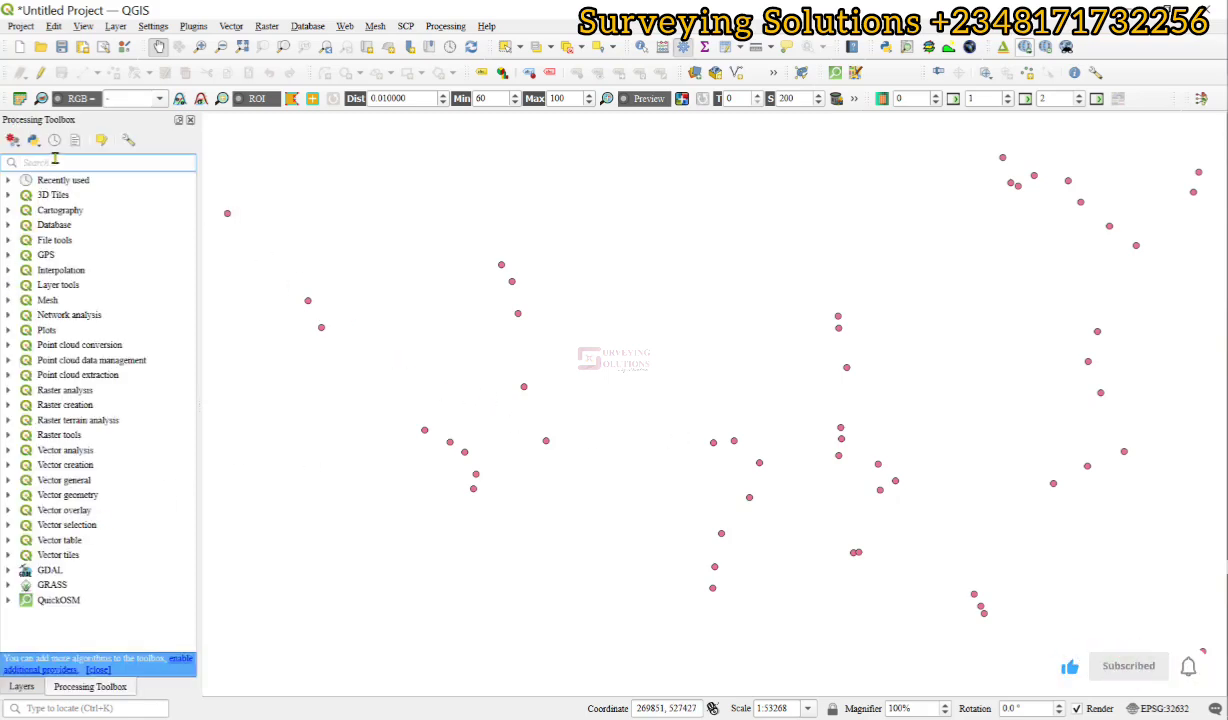
{"action": "type", "text": "p"}
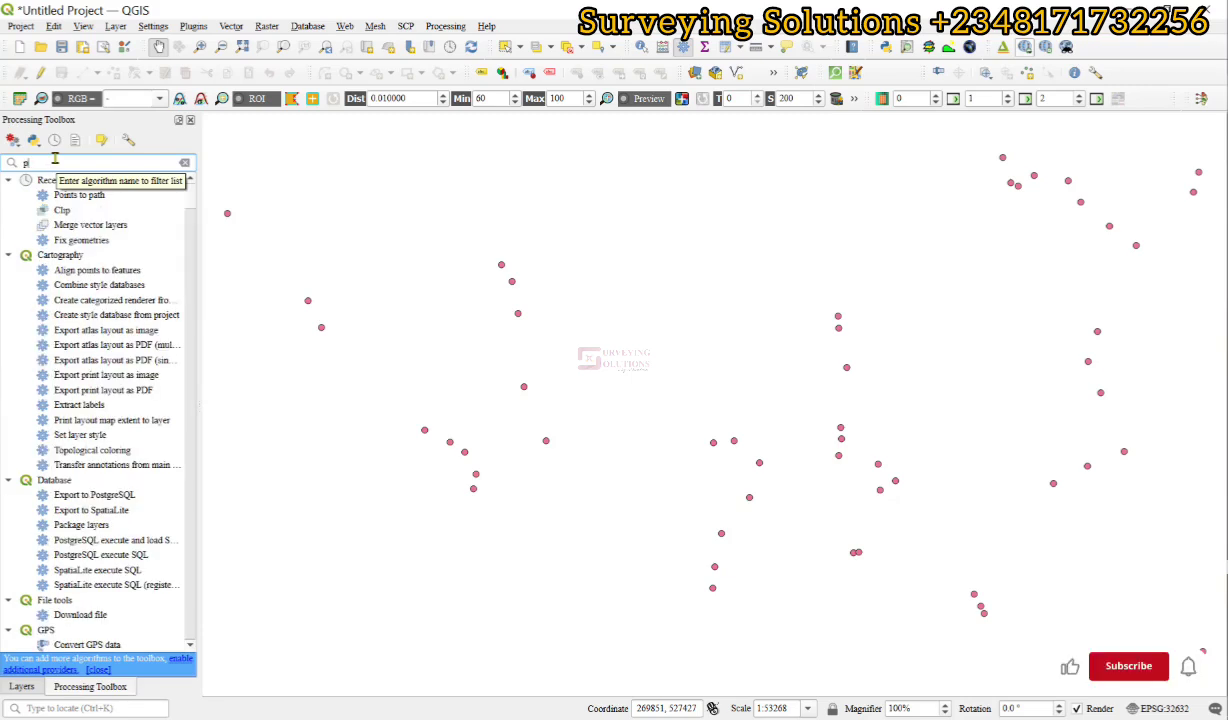
{"action": "type", "text": "oint to pa"}
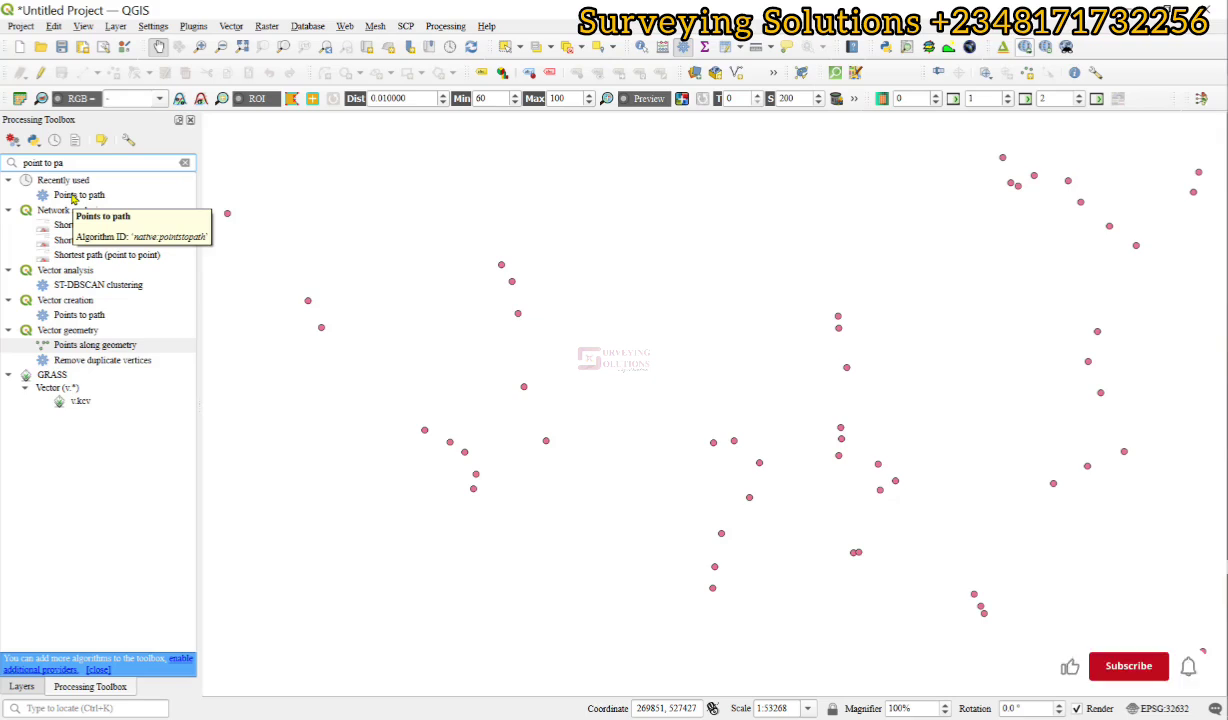
{"action": "double_click", "coordinate": [72, 196]}
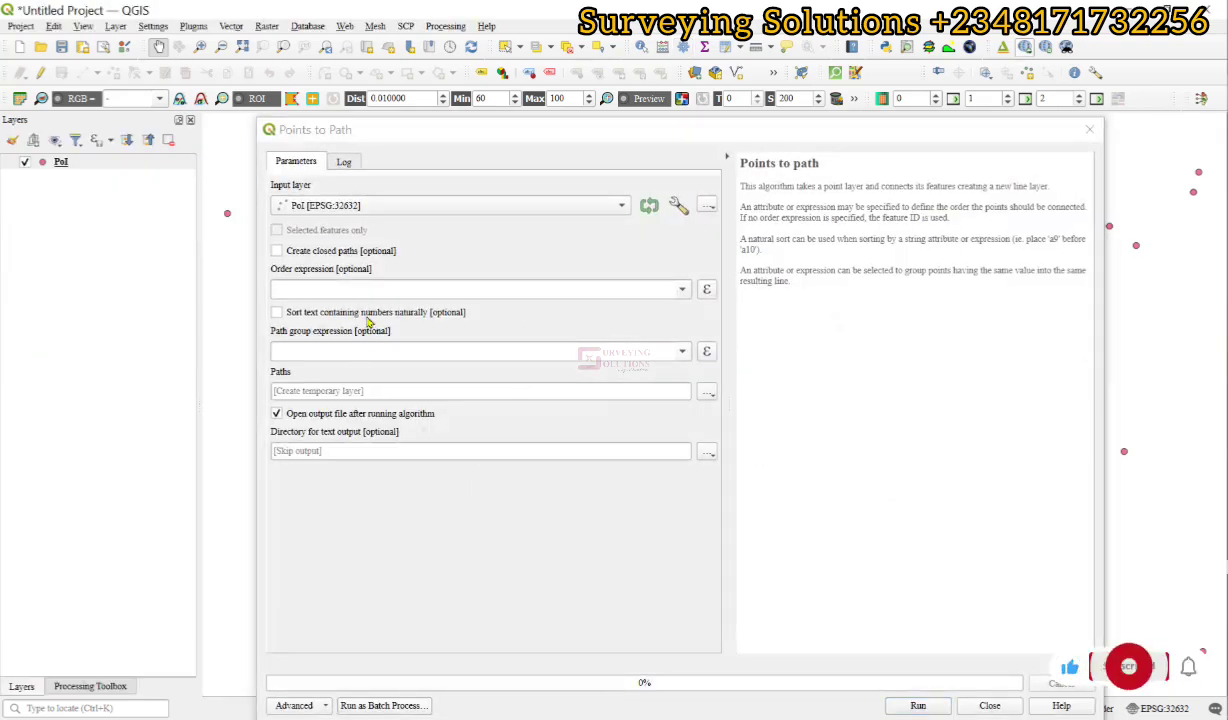
{"action": "left_click", "coordinate": [306, 206]}
{"action": "left_click", "coordinate": [306, 206]}
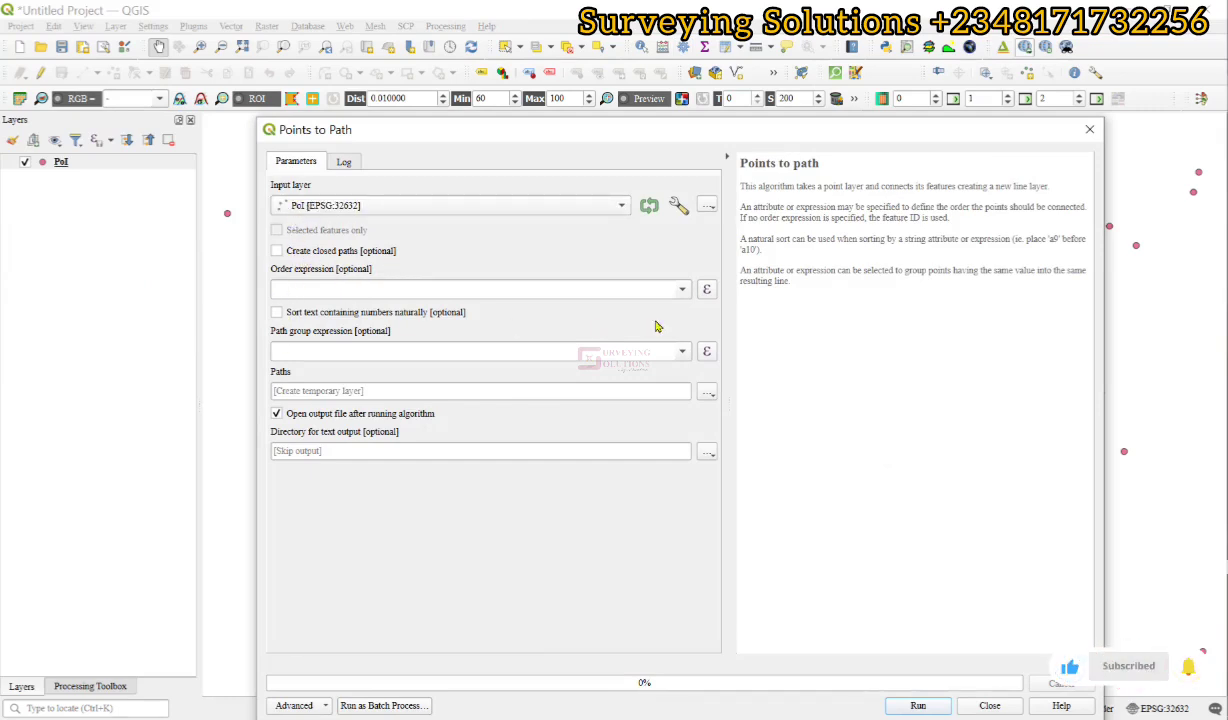
- Run Points to path with no order expression, saving the Paths output as a temporary layer
{"action": "left_click", "coordinate": [683, 290]}
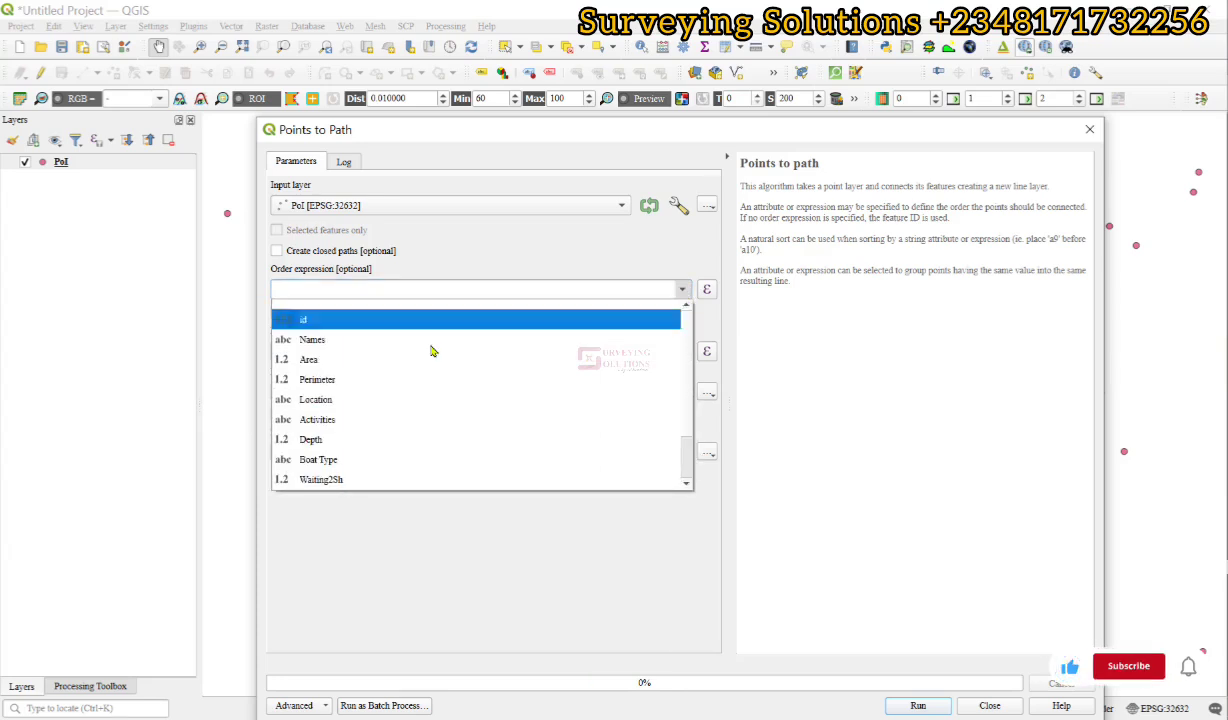
{"action": "scroll", "coordinate": [351, 380], "scroll_direction": "down", "scroll_amount": 1}
{"action": "scroll", "coordinate": [351, 380], "scroll_direction": "up", "scroll_amount": 1}
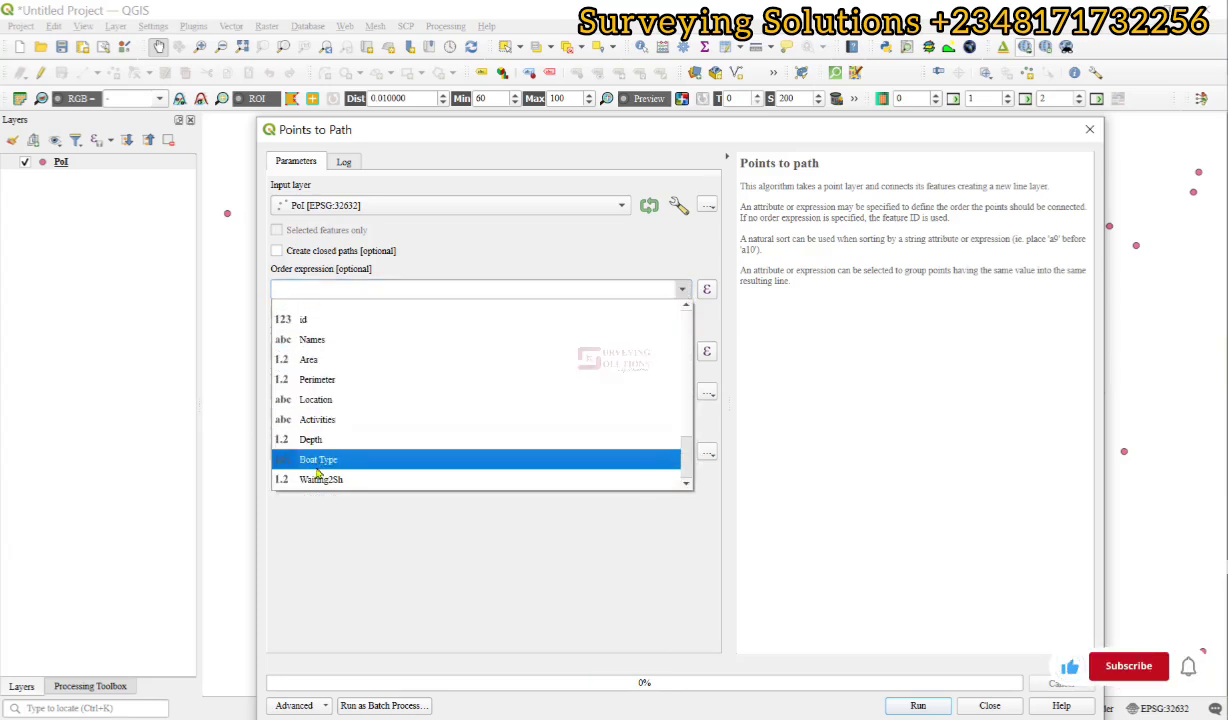
{"action": "left_click", "coordinate": [306, 305]}
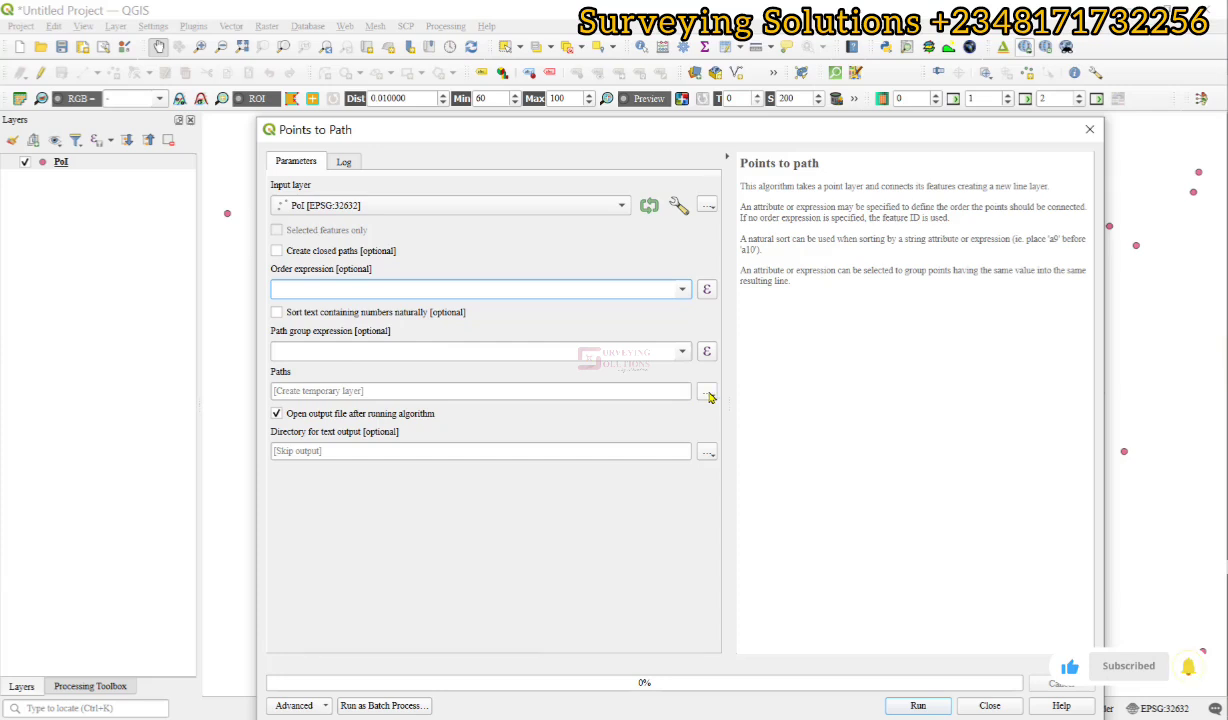
{"action": "left_click", "coordinate": [708, 395]}
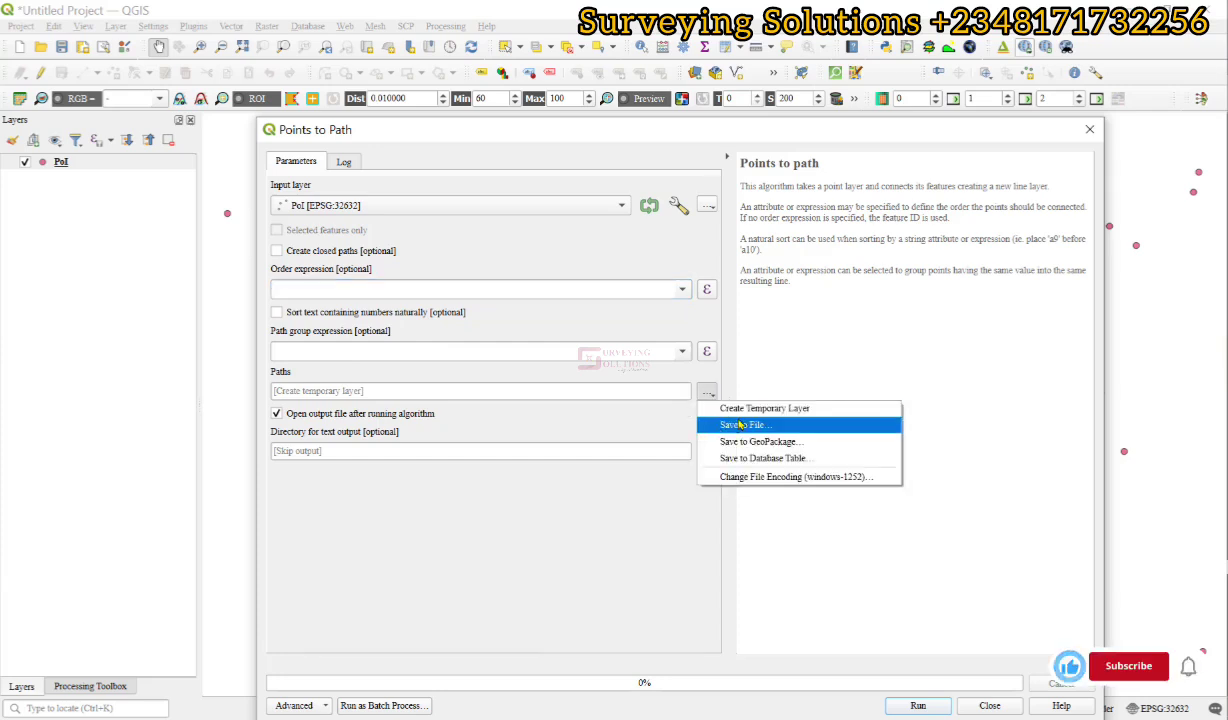
{"action": "left_click", "coordinate": [492, 130]}
{"action": "left_click_drag", "start_coordinate": [492, 130], "coordinate": [487, 59]}
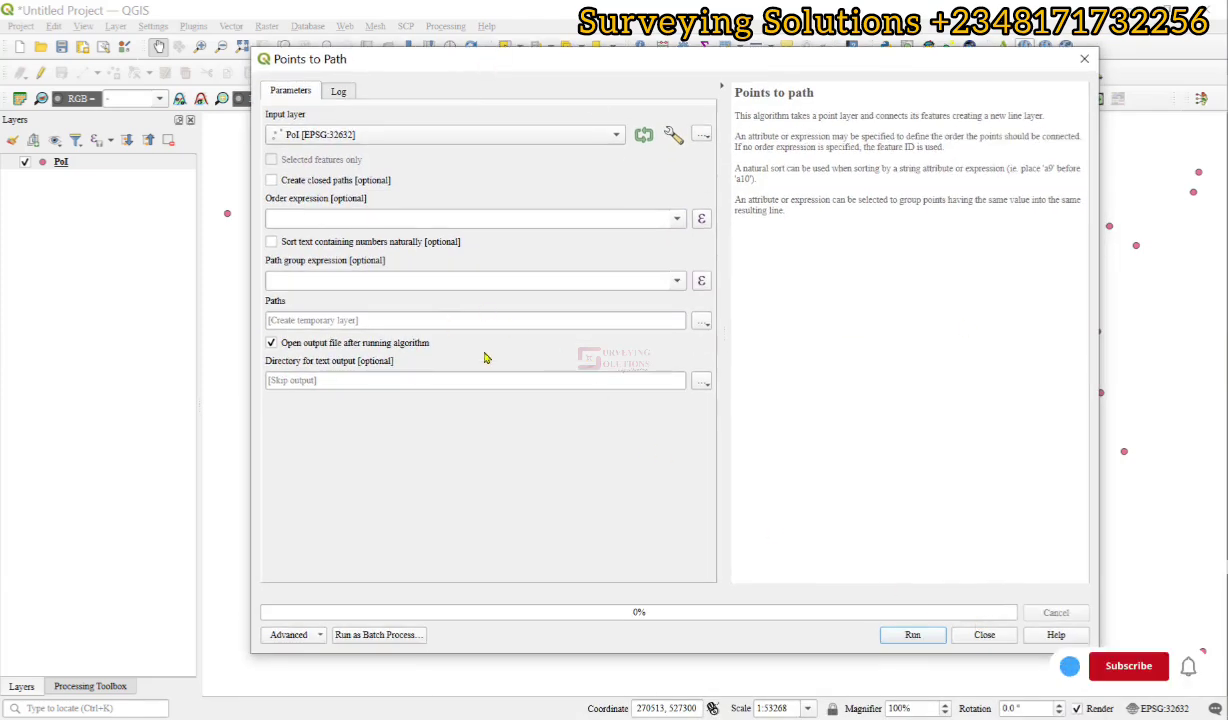
{"action": "left_click", "coordinate": [912, 635]}
{"action": "left_click_drag", "start_coordinate": [615, 52], "coordinate": [564, 709]}
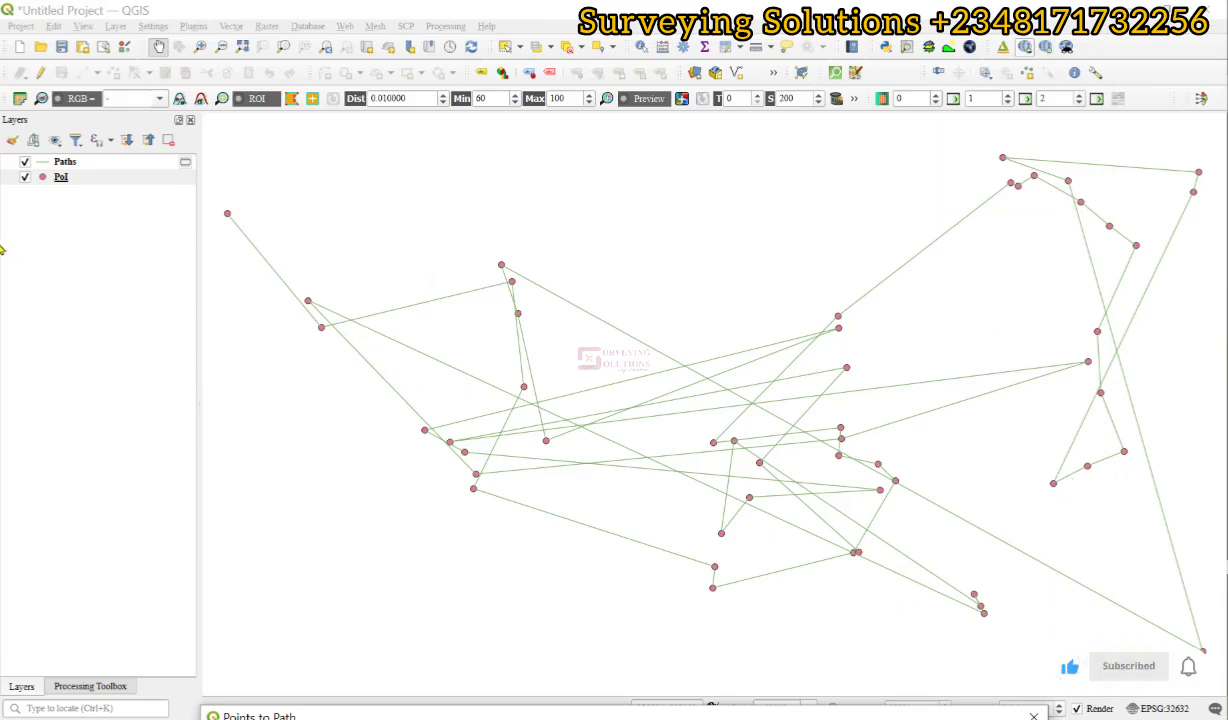
- Dock the Paths attribute table below the map and highlight its single feature (begin 0, end 50)
{"action": "left_click", "coordinate": [63, 162]}
{"action": "right_click", "coordinate": [63, 162]}
{"action": "left_click", "coordinate": [140, 341]}
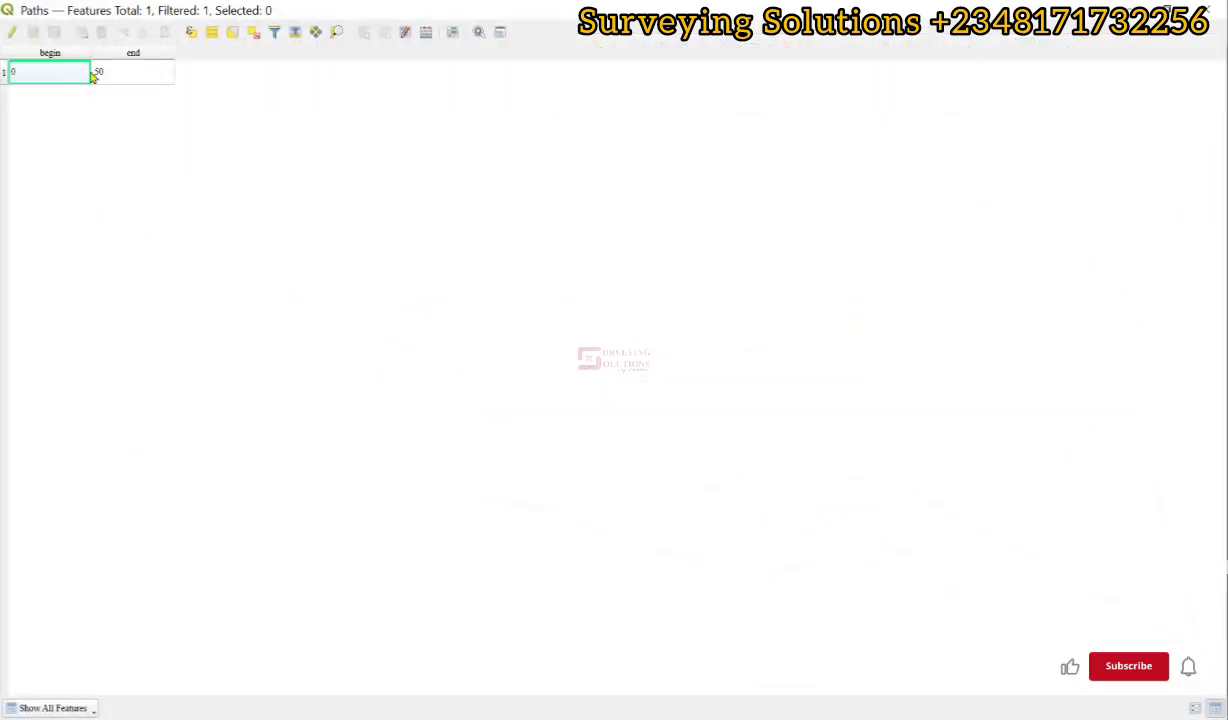
{"action": "left_click", "coordinate": [500, 32]}
{"action": "left_click", "coordinate": [207, 577]}
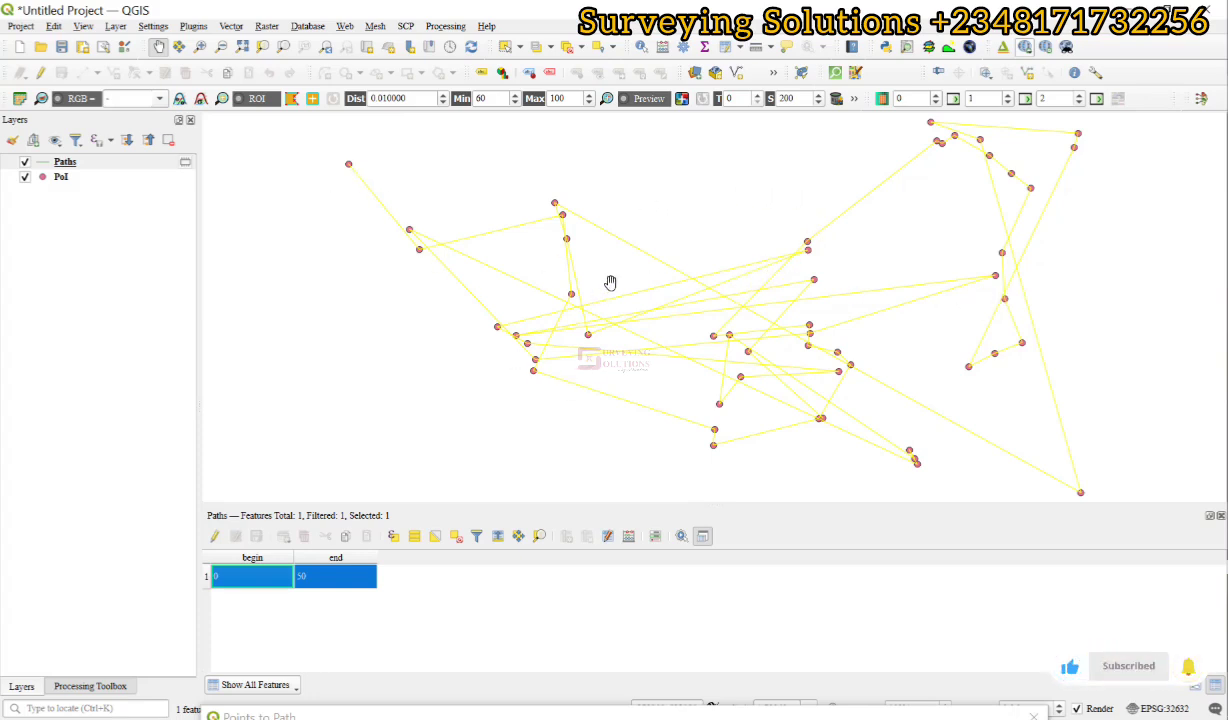
{"action": "left_click", "coordinate": [455, 537]}
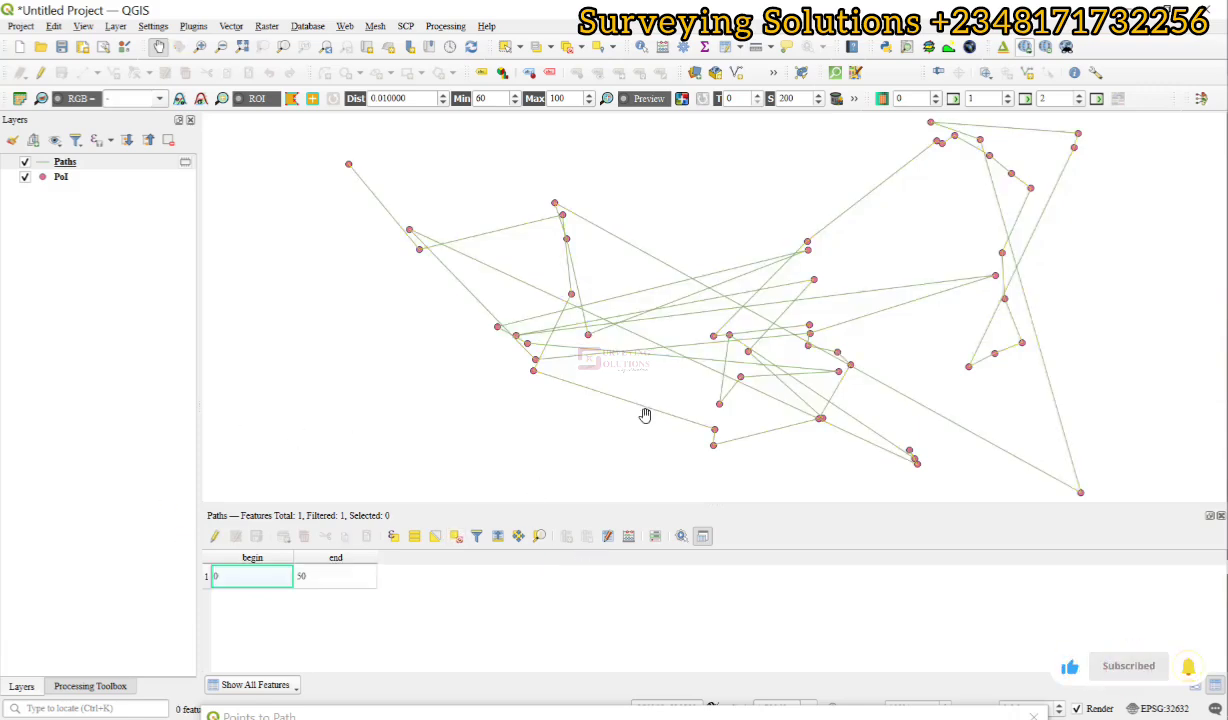
- Run the Explode lines algorithm on the Paths layer, producing a temporary Exploded layer
{"action": "left_click", "coordinate": [88, 687]}
{"action": "left_click", "coordinate": [184, 162]}
{"action": "type", "text": "explo"}
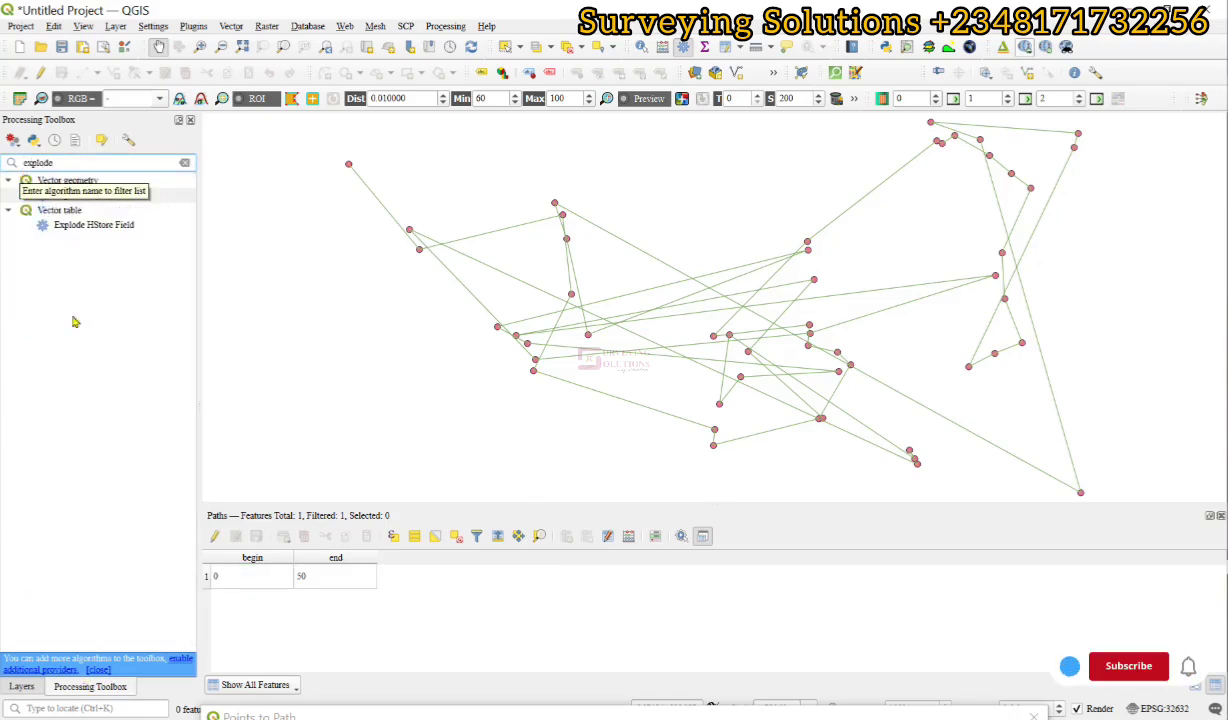
{"action": "type", "text": "de"}
{"action": "double_click", "coordinate": [78, 195]}
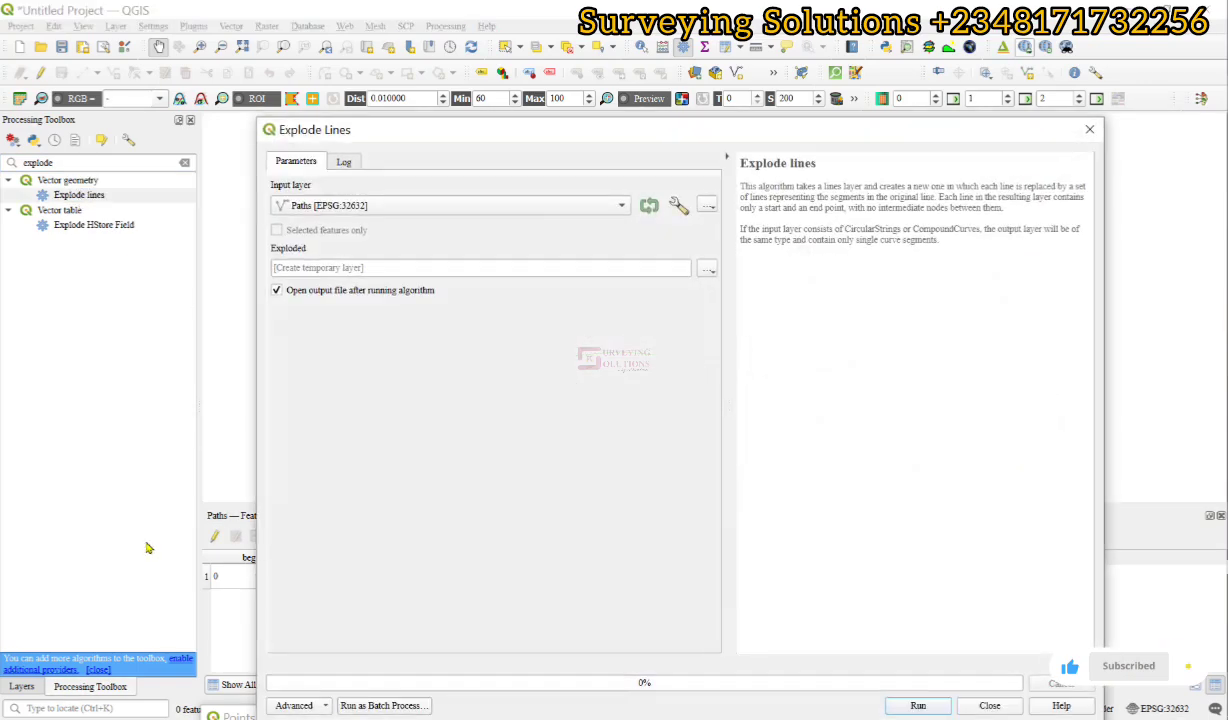
{"action": "left_click", "coordinate": [21, 686]}
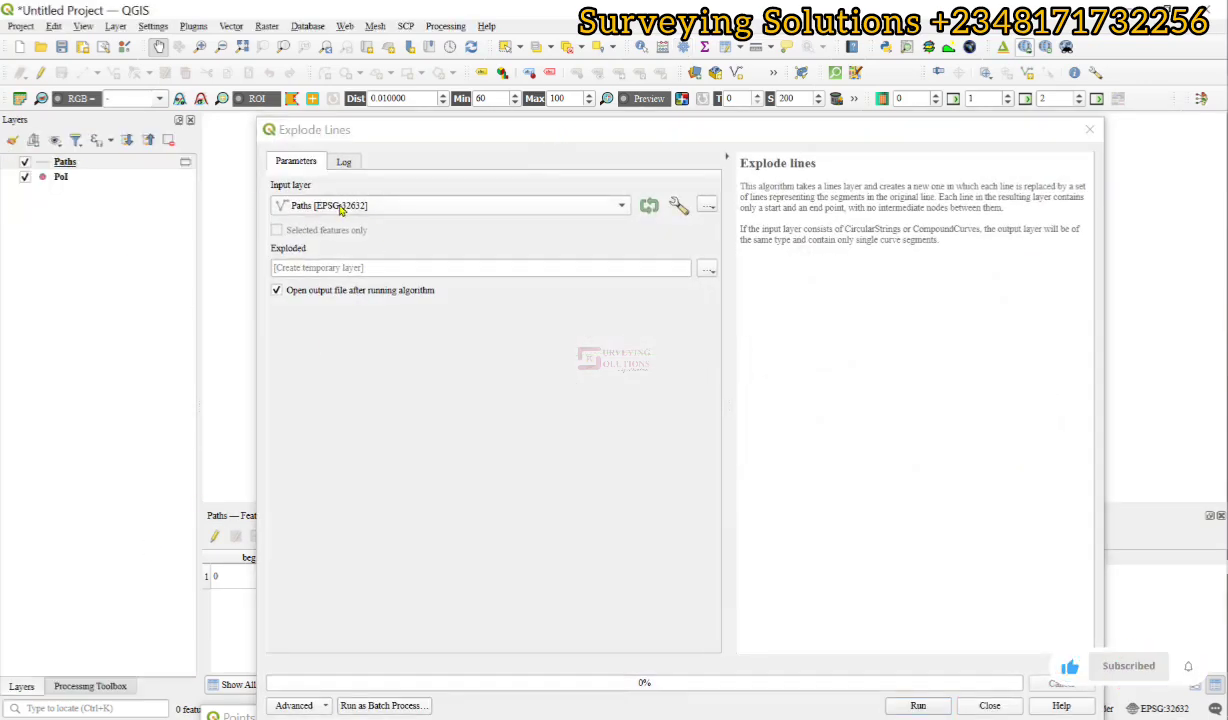
{"action": "left_click", "coordinate": [918, 705]}
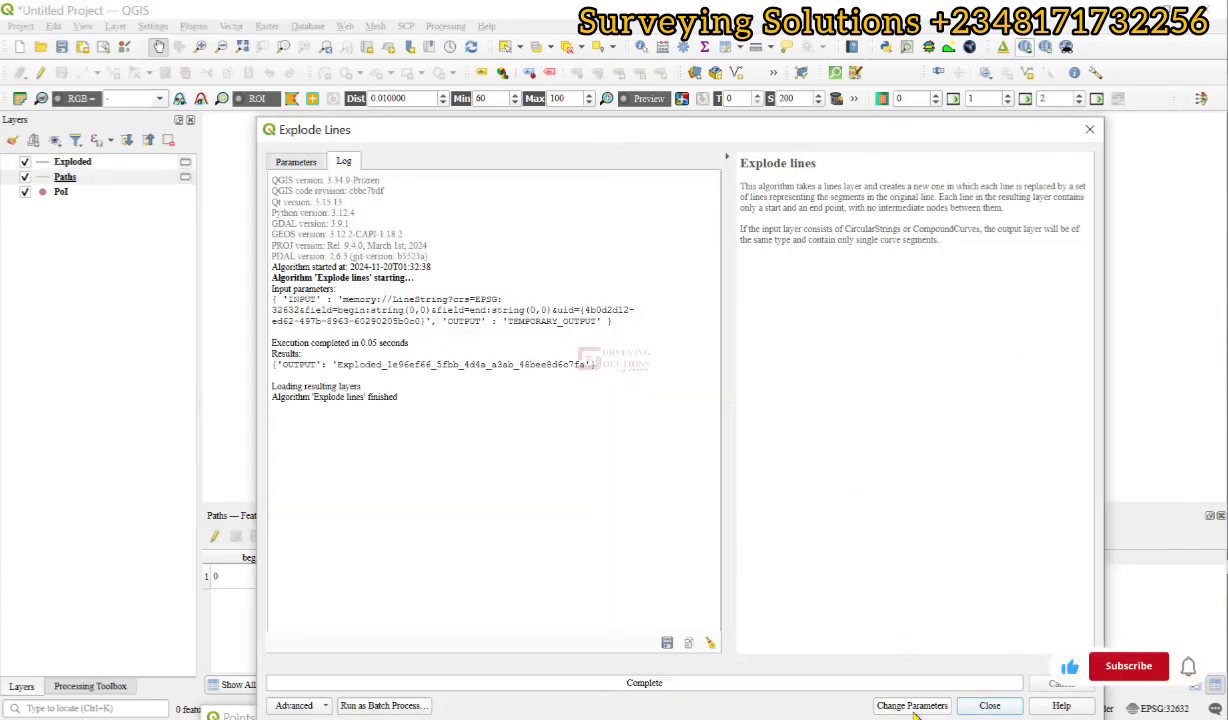
- Replace the Paths table with the Exploded layer's attribute table, docked below the map
{"action": "left_click", "coordinate": [1089, 129]}
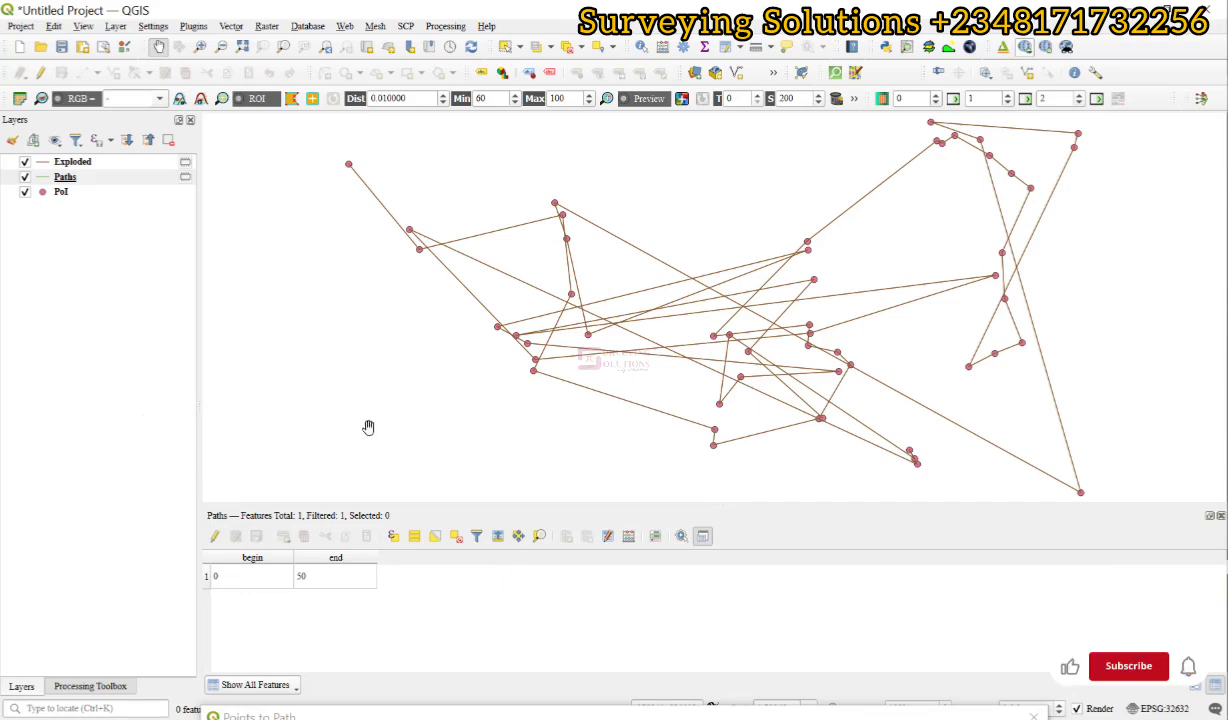
{"action": "left_click", "coordinate": [703, 536]}
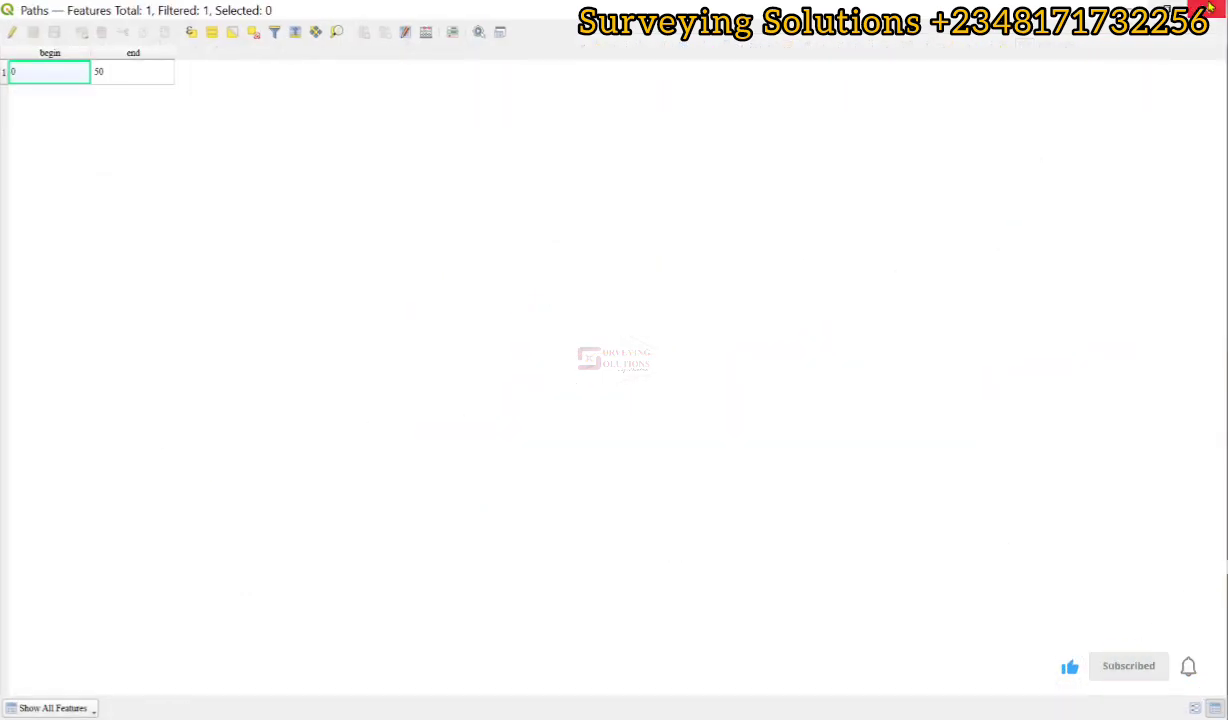
{"action": "left_click", "coordinate": [1198, 11]}
{"action": "left_click", "coordinate": [82, 169]}
{"action": "right_click", "coordinate": [81, 165]}
{"action": "left_click", "coordinate": [145, 341]}
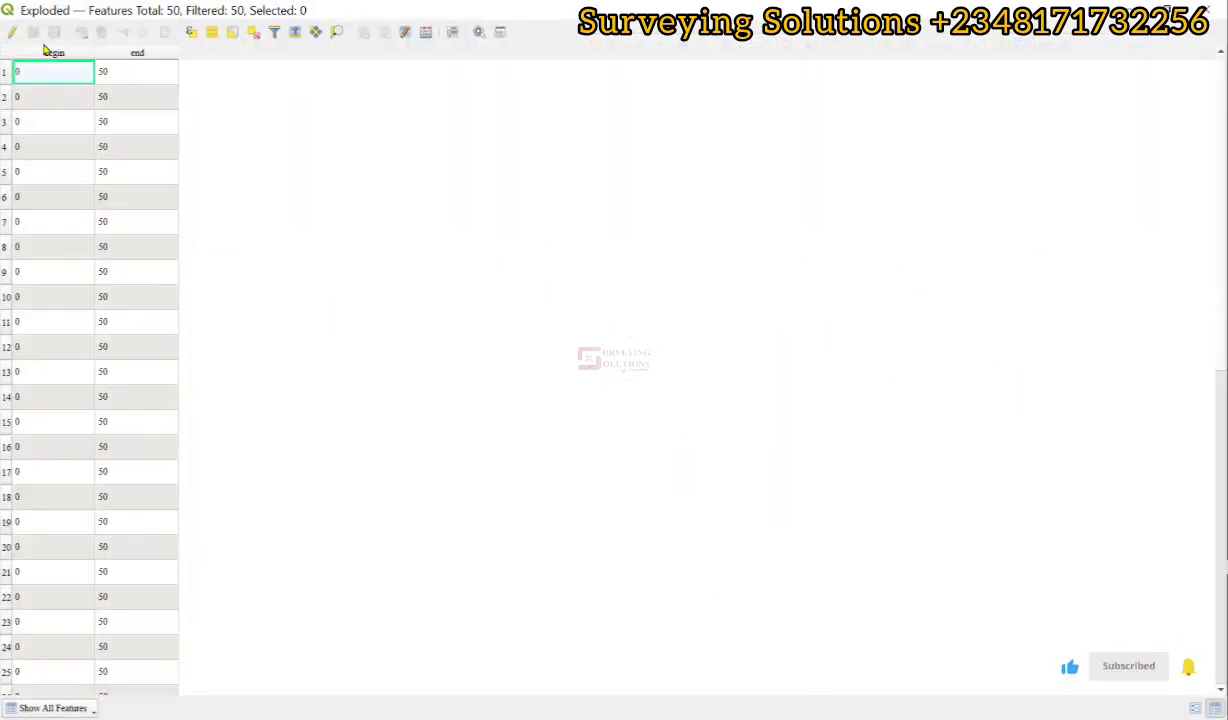
{"action": "left_click", "coordinate": [500, 32]}
- Highlight segments 1, 2, 3 and 6 from the table to check them on the map
{"action": "left_click", "coordinate": [203, 577]}
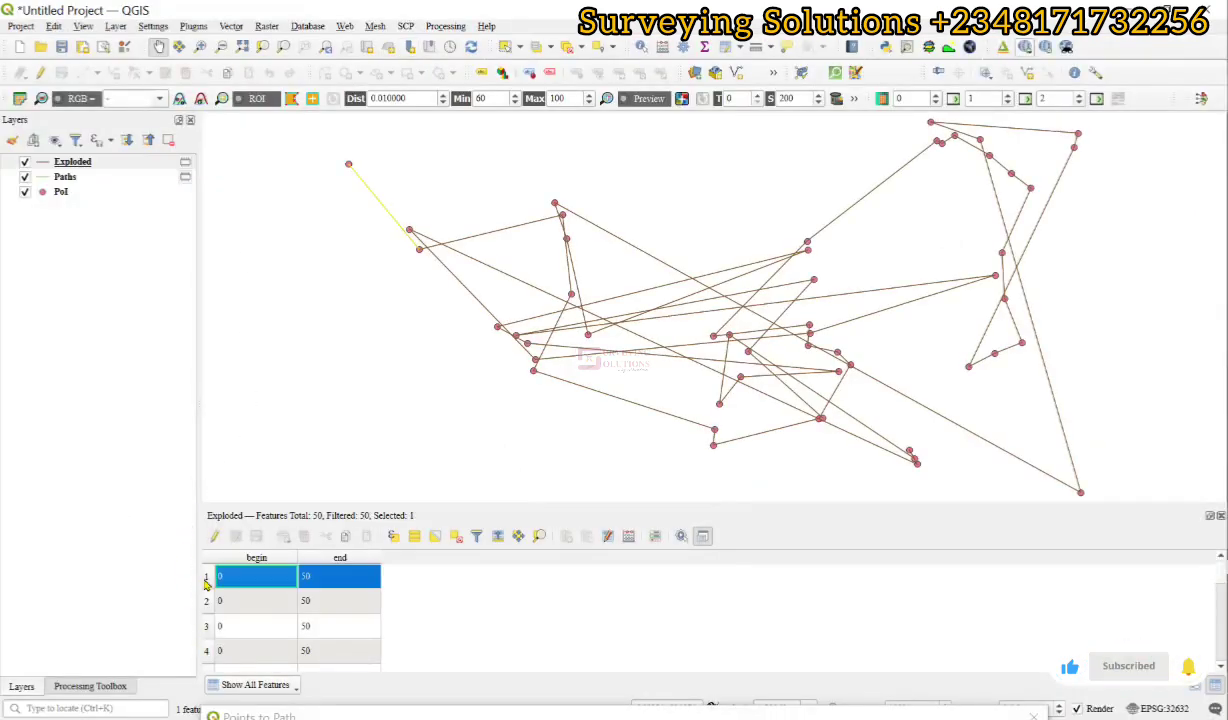
{"action": "left_click", "coordinate": [206, 601]}
{"action": "left_click", "coordinate": [206, 627]}
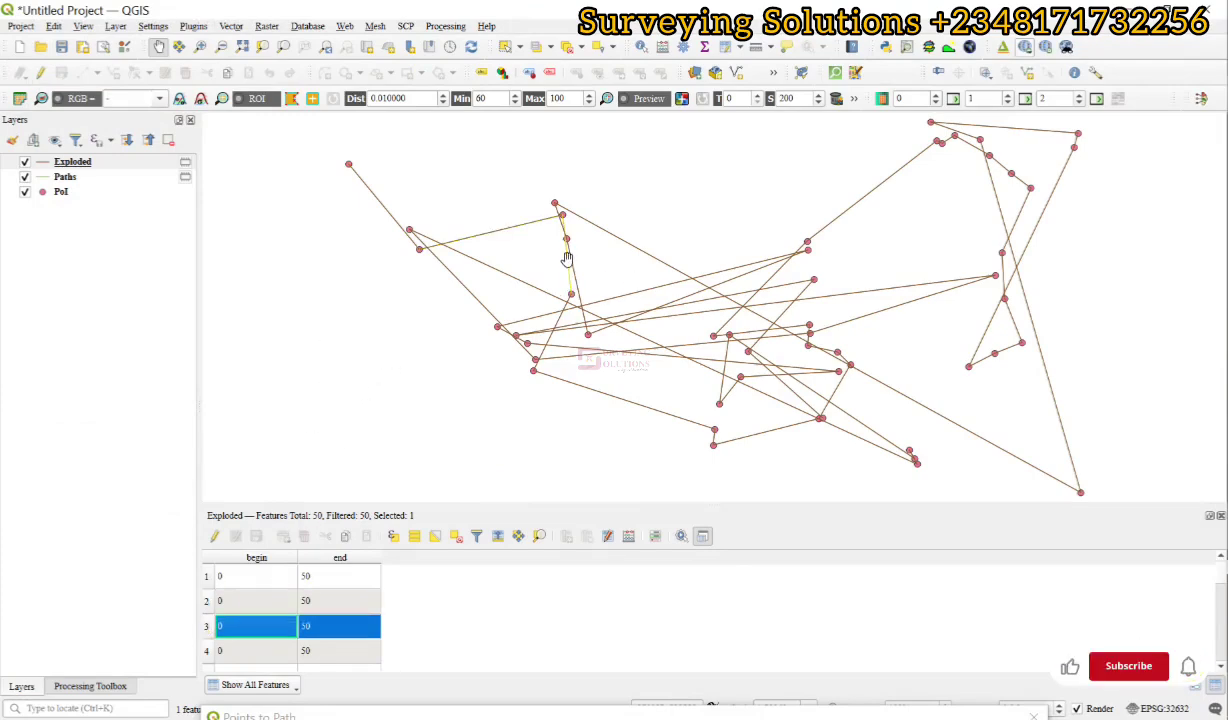
{"action": "scroll", "coordinate": [567, 253], "scroll_direction": "up", "scroll_amount": 4}
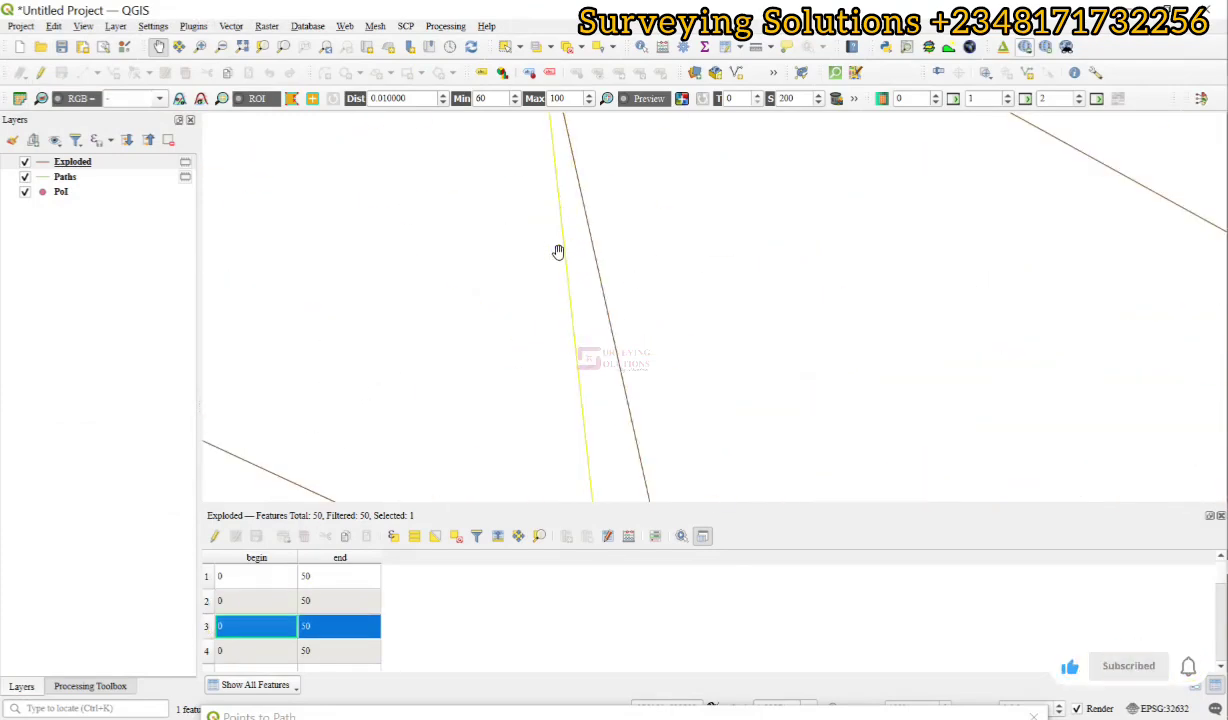
{"action": "scroll", "coordinate": [310, 635], "scroll_direction": "down", "scroll_amount": 1}
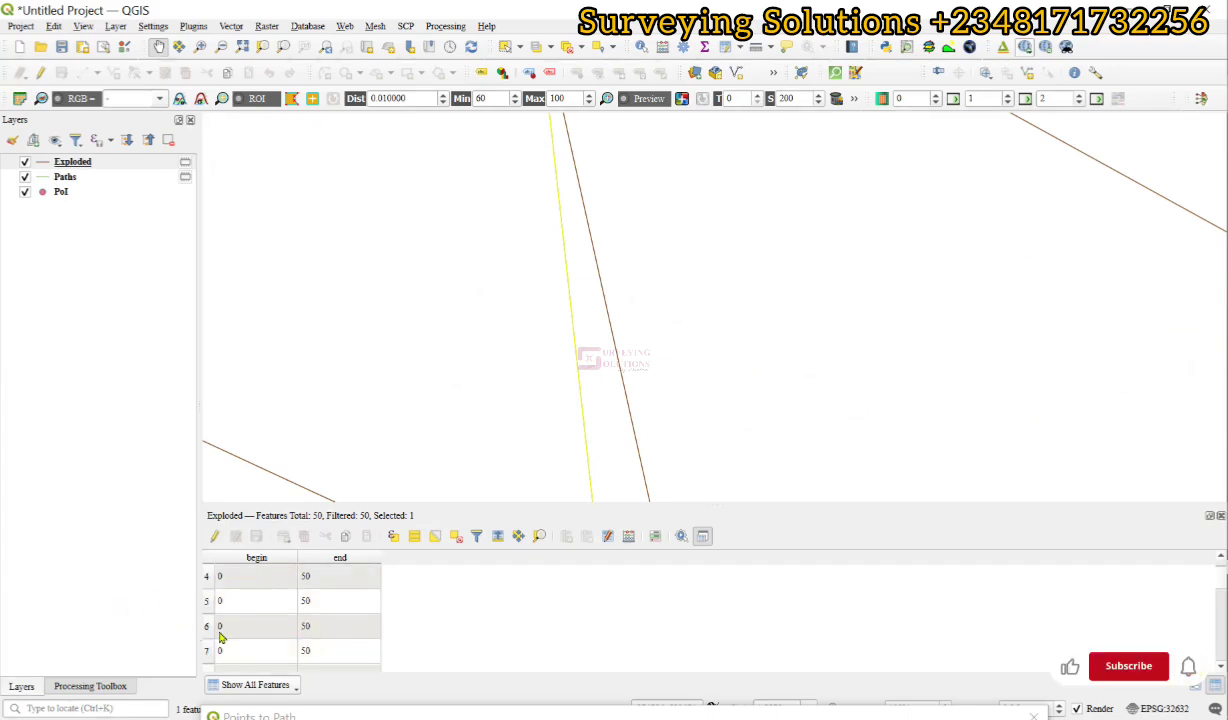
{"action": "left_click", "coordinate": [206, 627]}
{"action": "scroll", "coordinate": [726, 285], "scroll_direction": "down", "scroll_amount": 3}
{"action": "scroll", "coordinate": [795, 265], "scroll_direction": "down", "scroll_amount": 1}
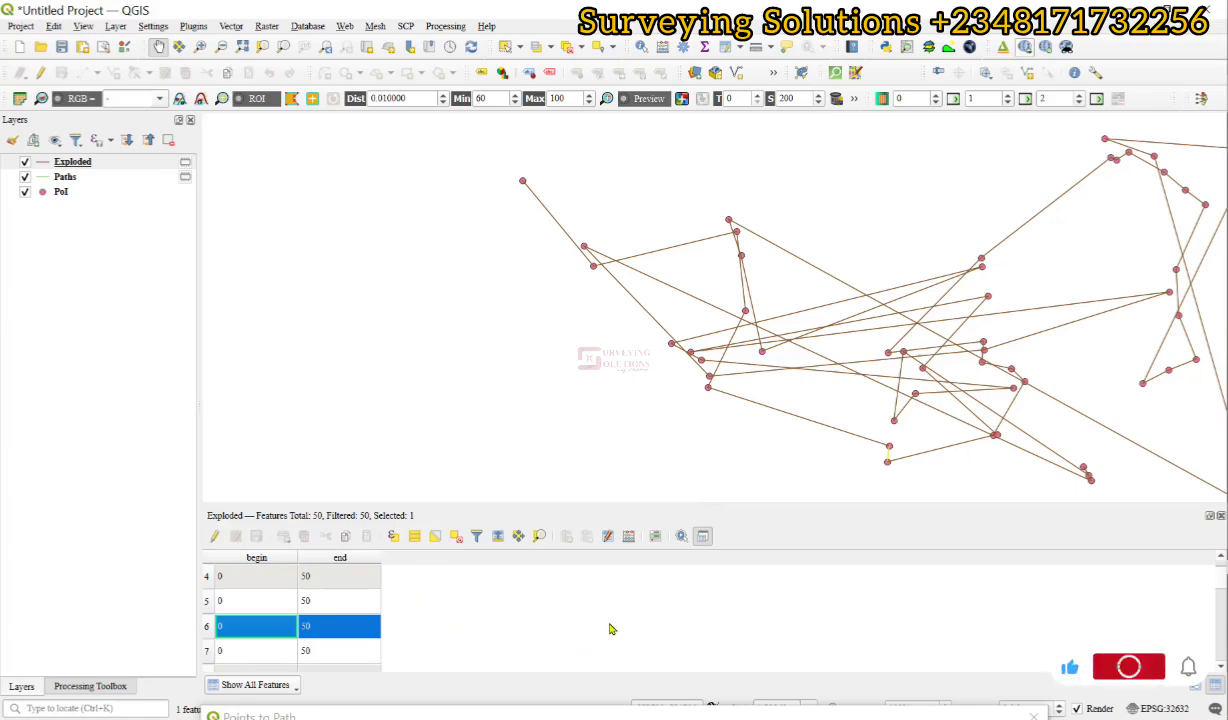
- Create a Decimal Number field LENGTH on Exploded, calculated with the $length expression
{"action": "left_click", "coordinate": [627, 537]}
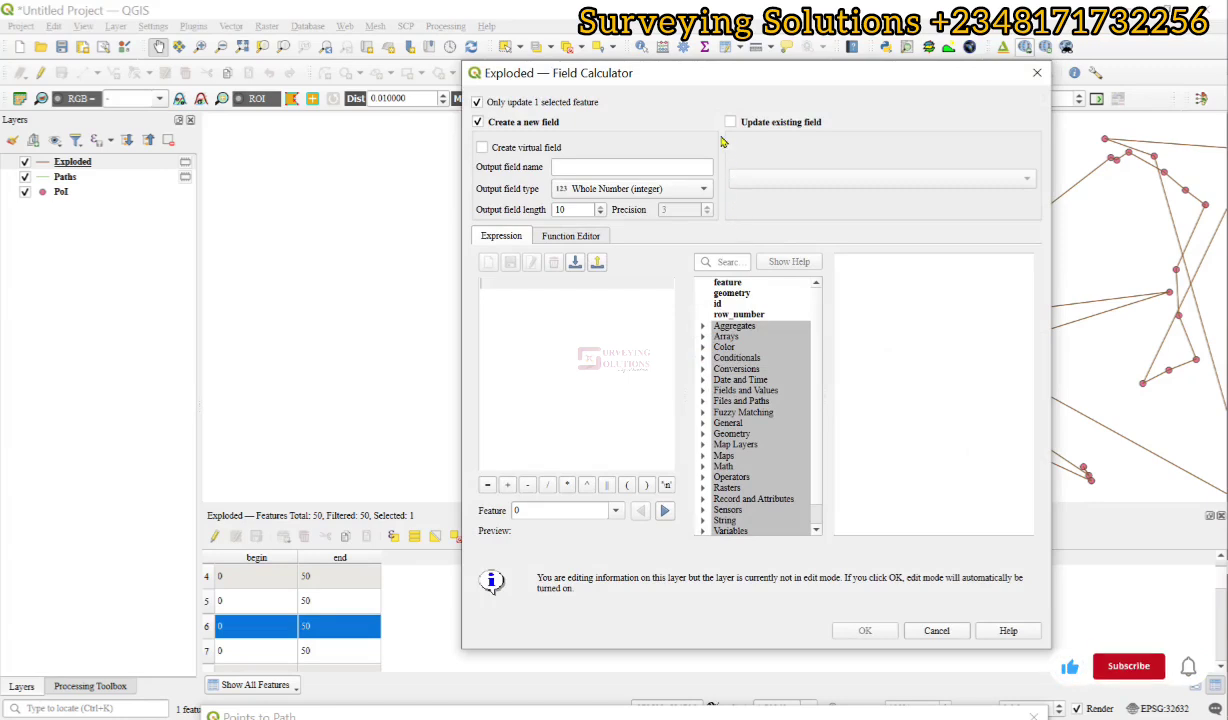
{"action": "left_click", "coordinate": [577, 166]}
{"action": "type", "text": "LENGTH"}
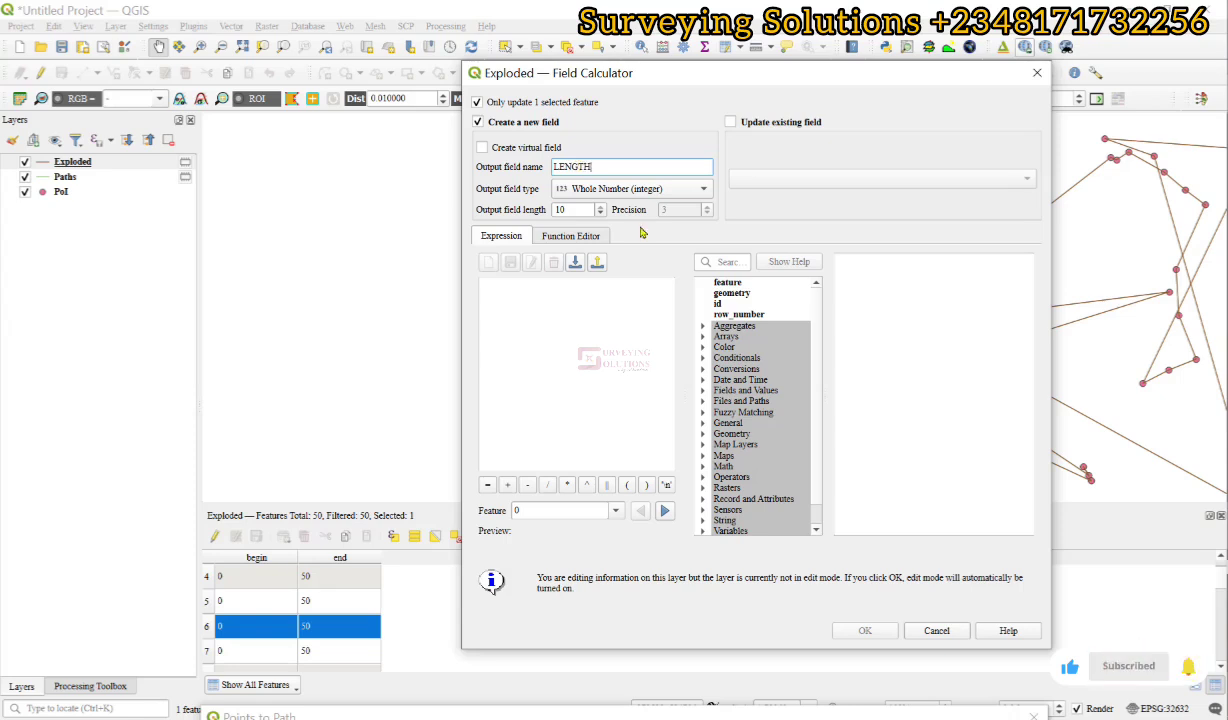
{"action": "left_click", "coordinate": [608, 190]}
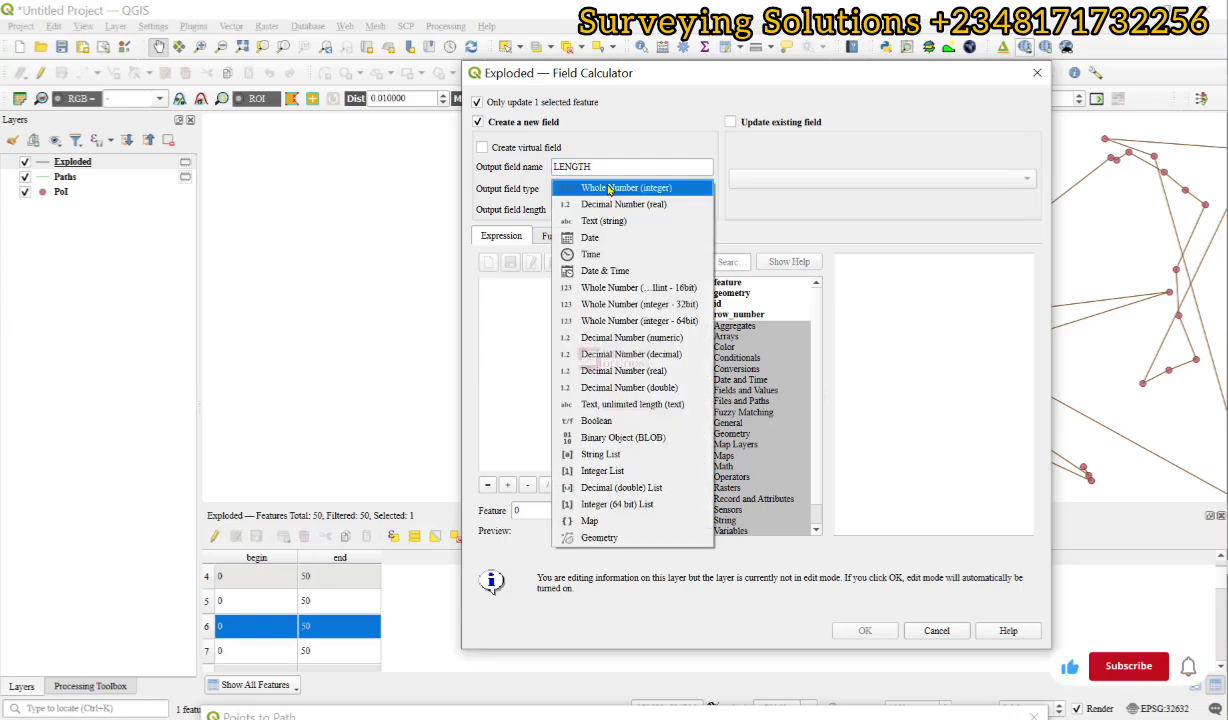
{"action": "left_click", "coordinate": [606, 205]}
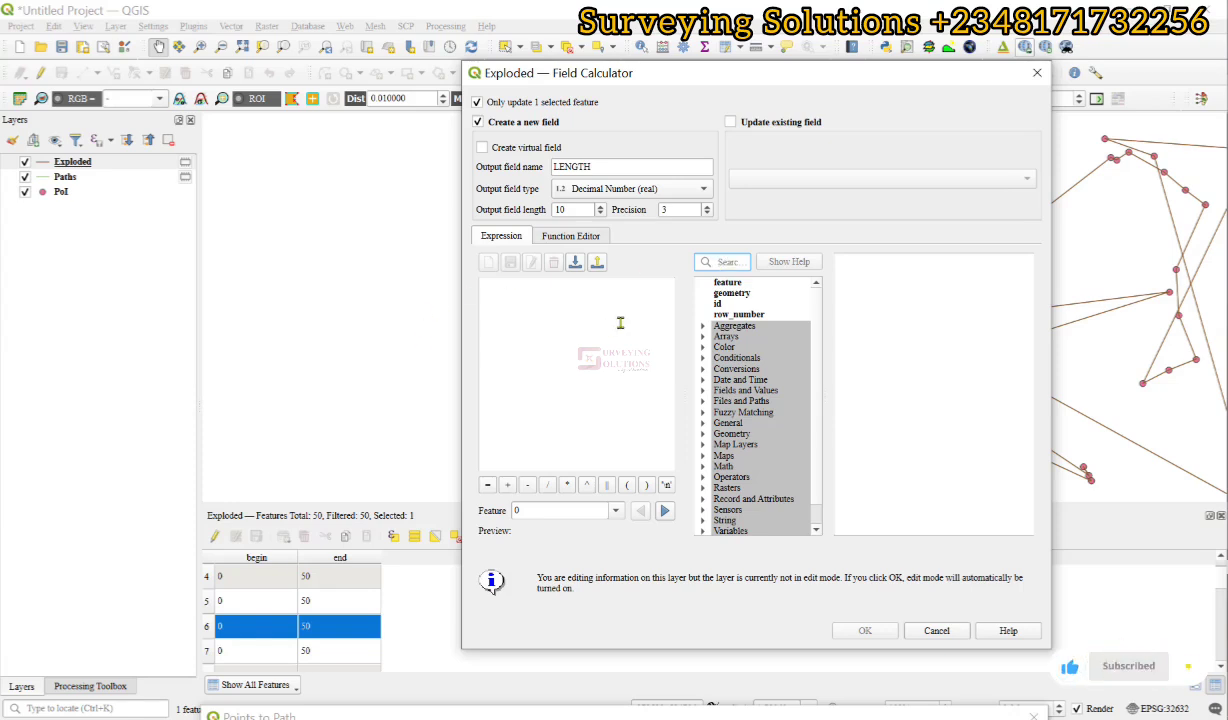
{"action": "type", "text": "lengt"}
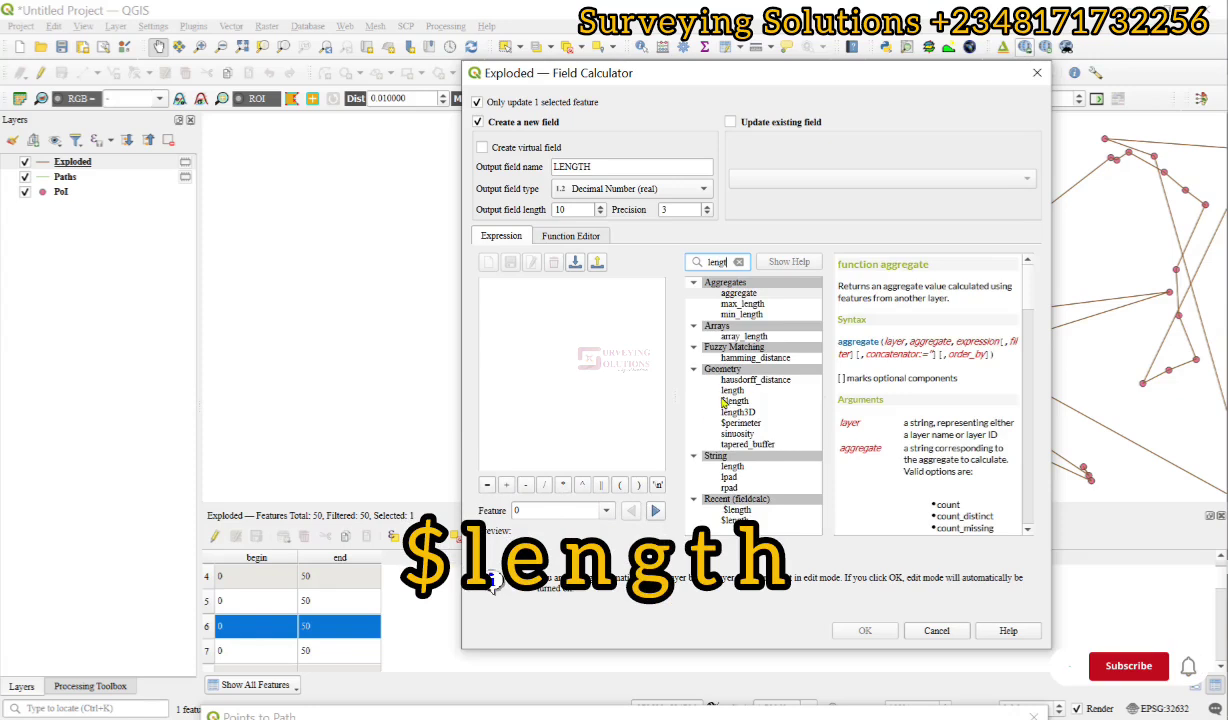
{"action": "double_click", "coordinate": [733, 401]}
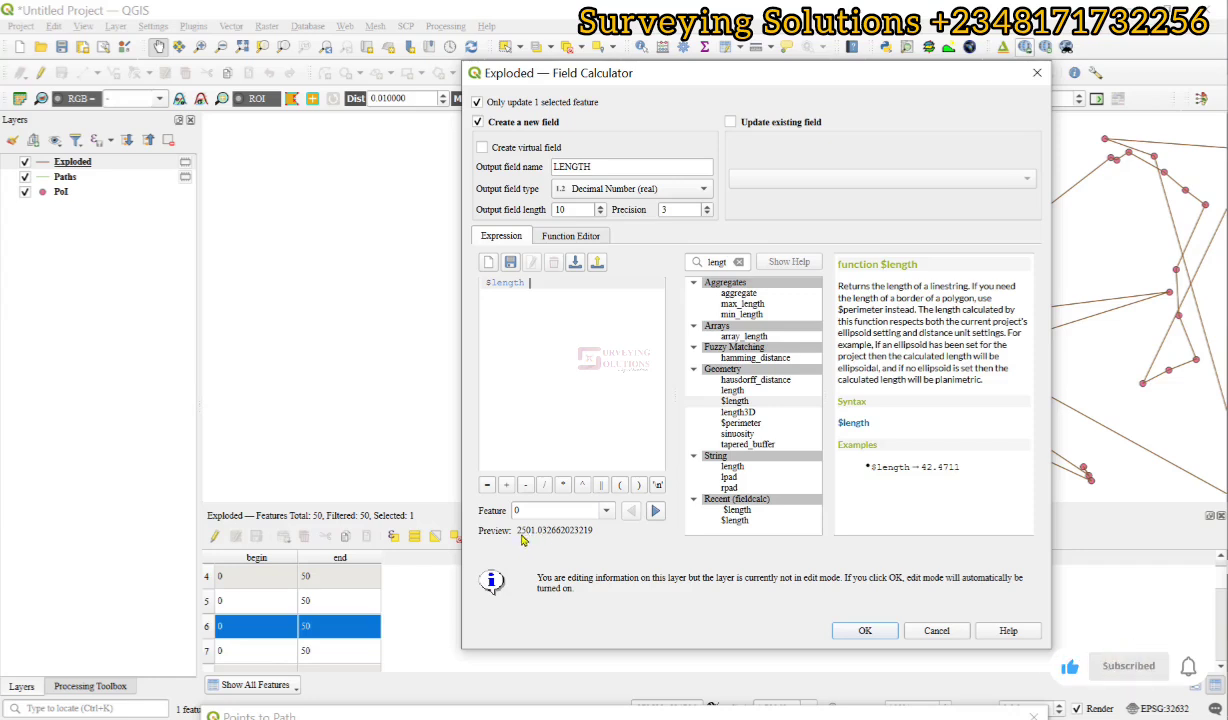
{"action": "left_click", "coordinate": [862, 632]}
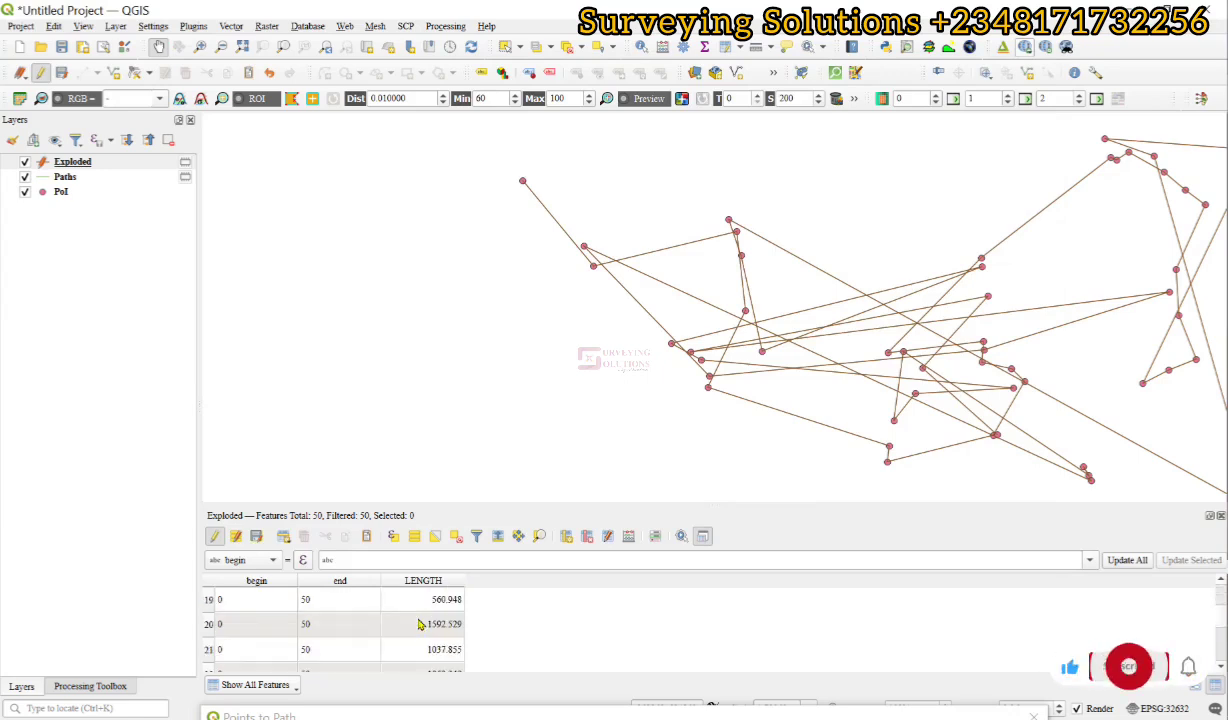
- Check LENGTH values of segments 17, 1 and 2 on the map, then undock the attribute table
{"action": "scroll", "coordinate": [420, 623], "scroll_direction": "down", "scroll_amount": 1}
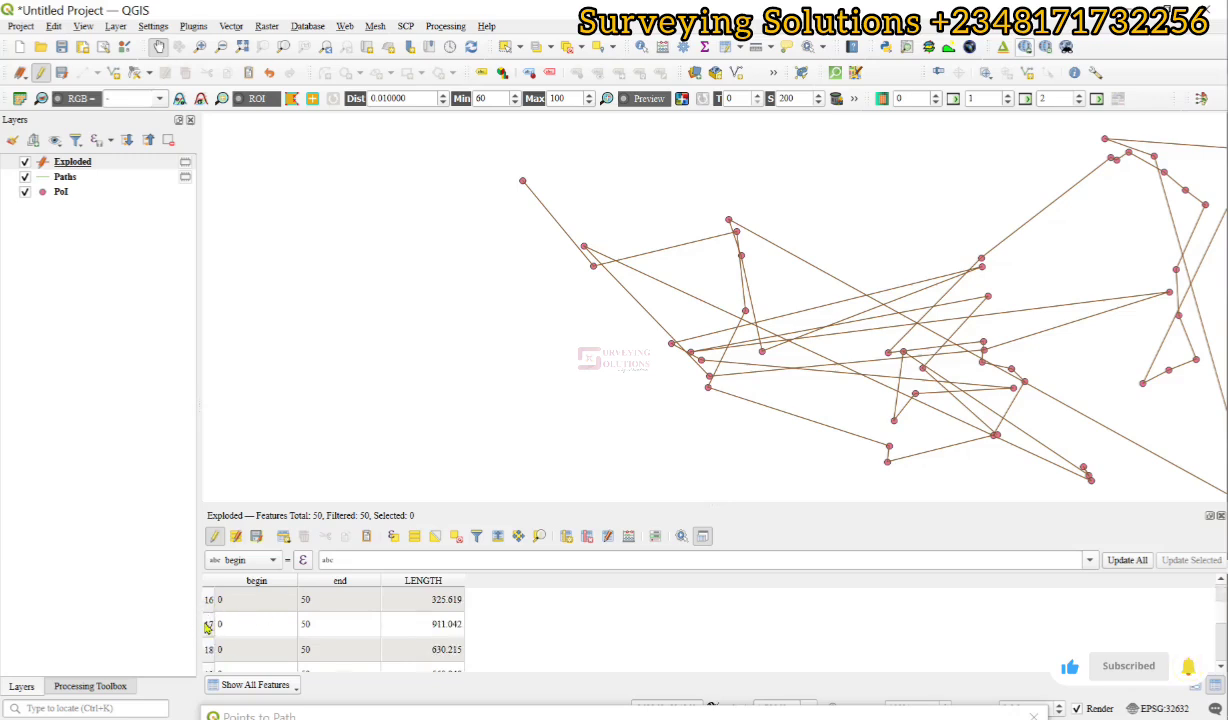
{"action": "double_click", "coordinate": [232, 624]}
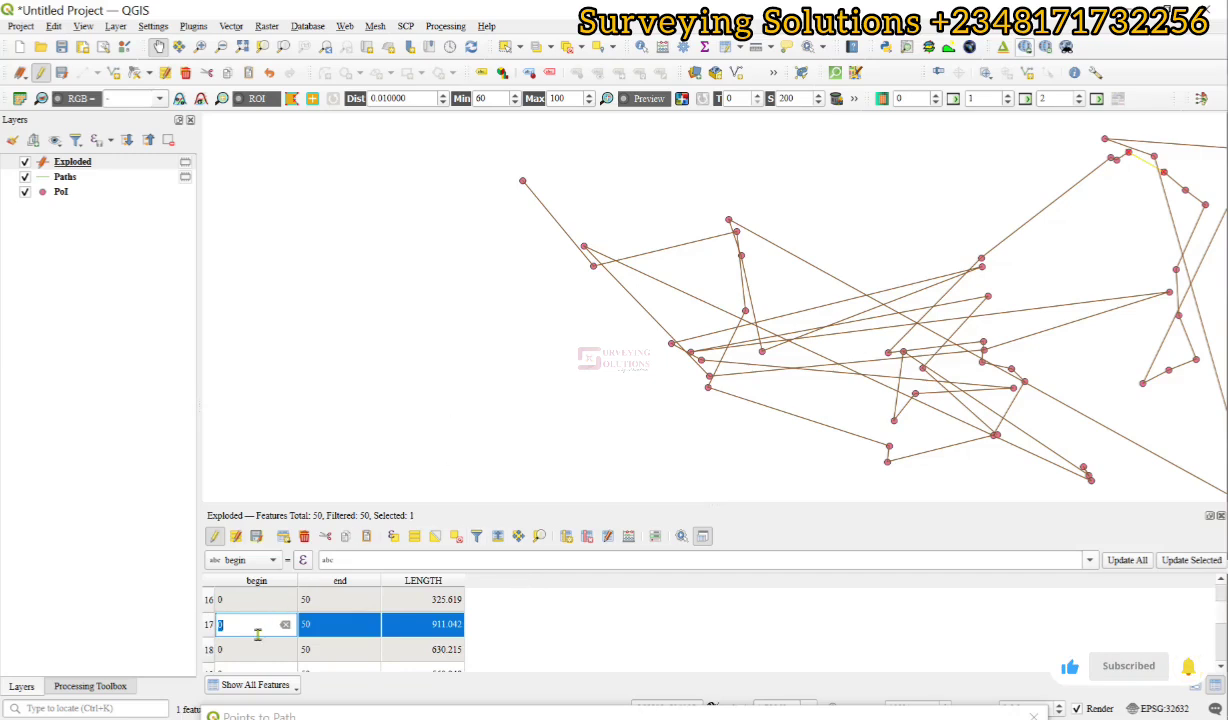
{"action": "key", "text": "Return"}
{"action": "double_click", "coordinate": [230, 599]}
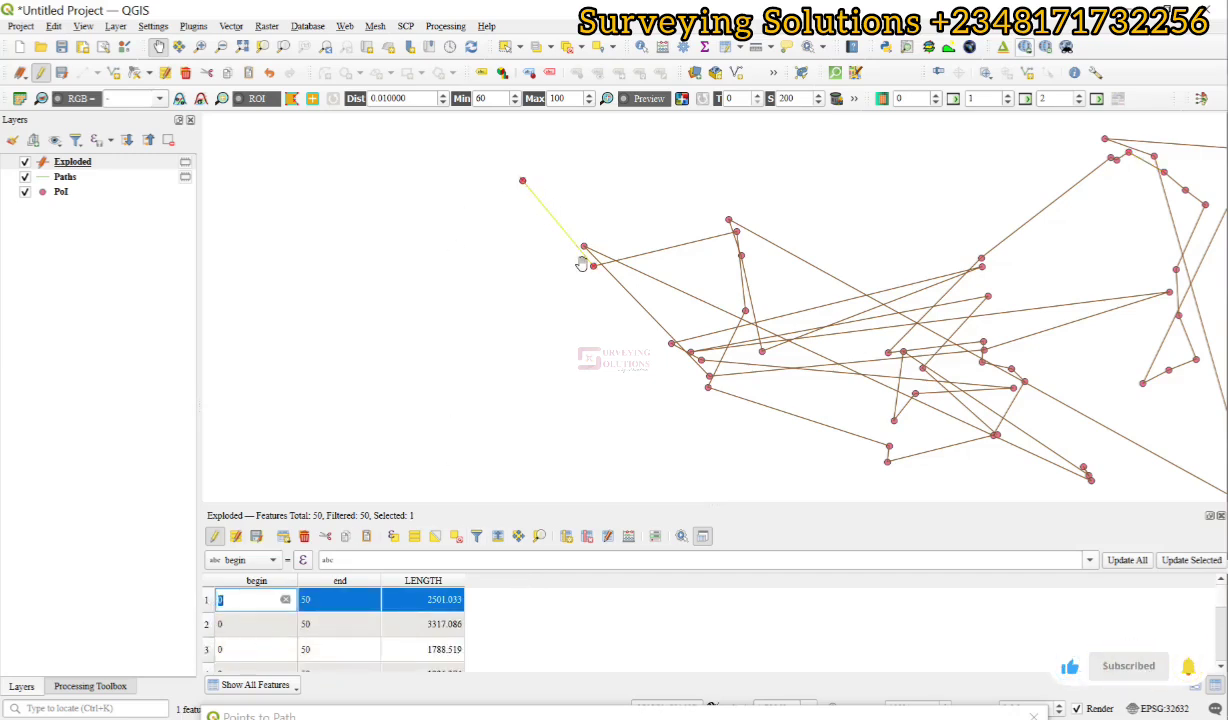
{"action": "left_click", "coordinate": [209, 630]}
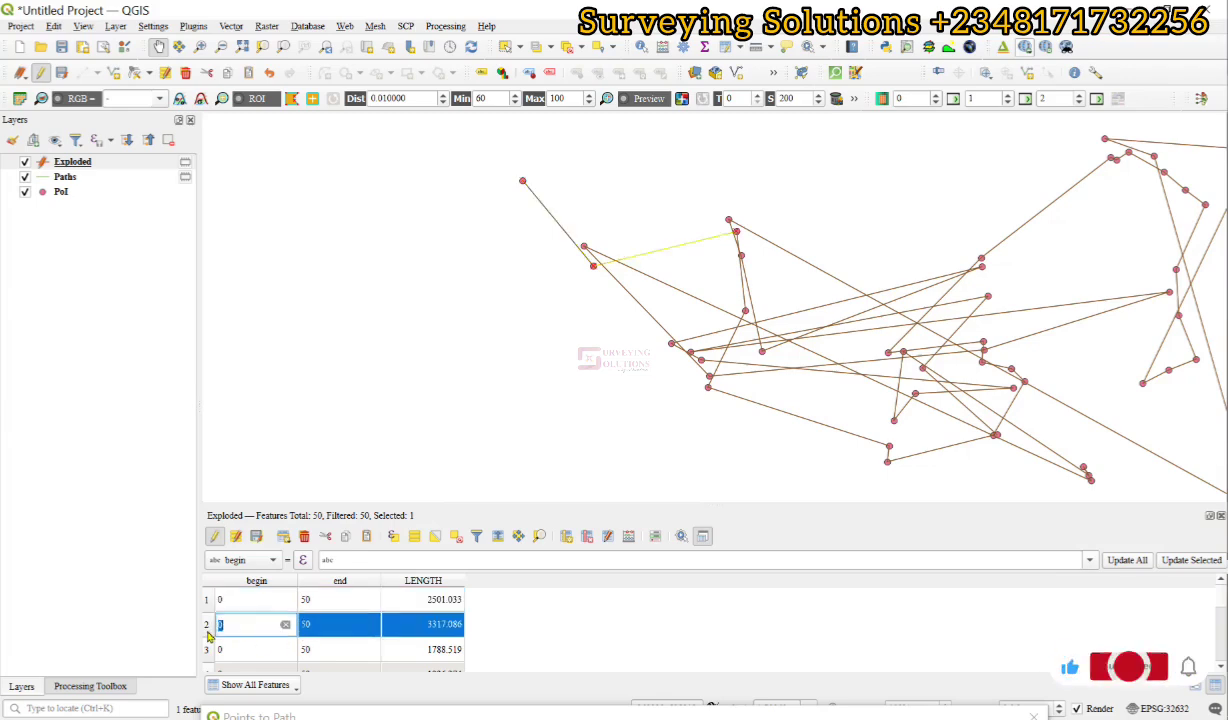
{"action": "left_click", "coordinate": [702, 537]}
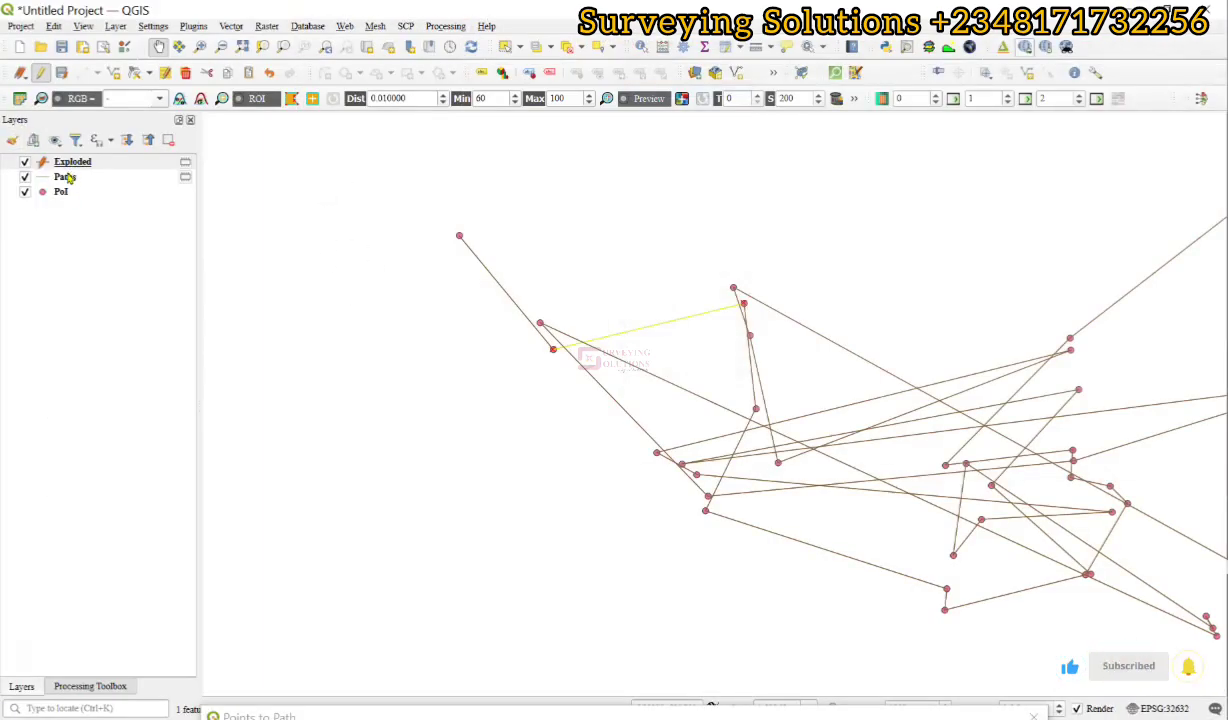
{"action": "left_click", "coordinate": [61, 196]}
- Use Zoom to Layer(s) on PoI so all points fit the map view
{"action": "right_click", "coordinate": [72, 194]}
{"action": "left_click", "coordinate": [122, 198]}
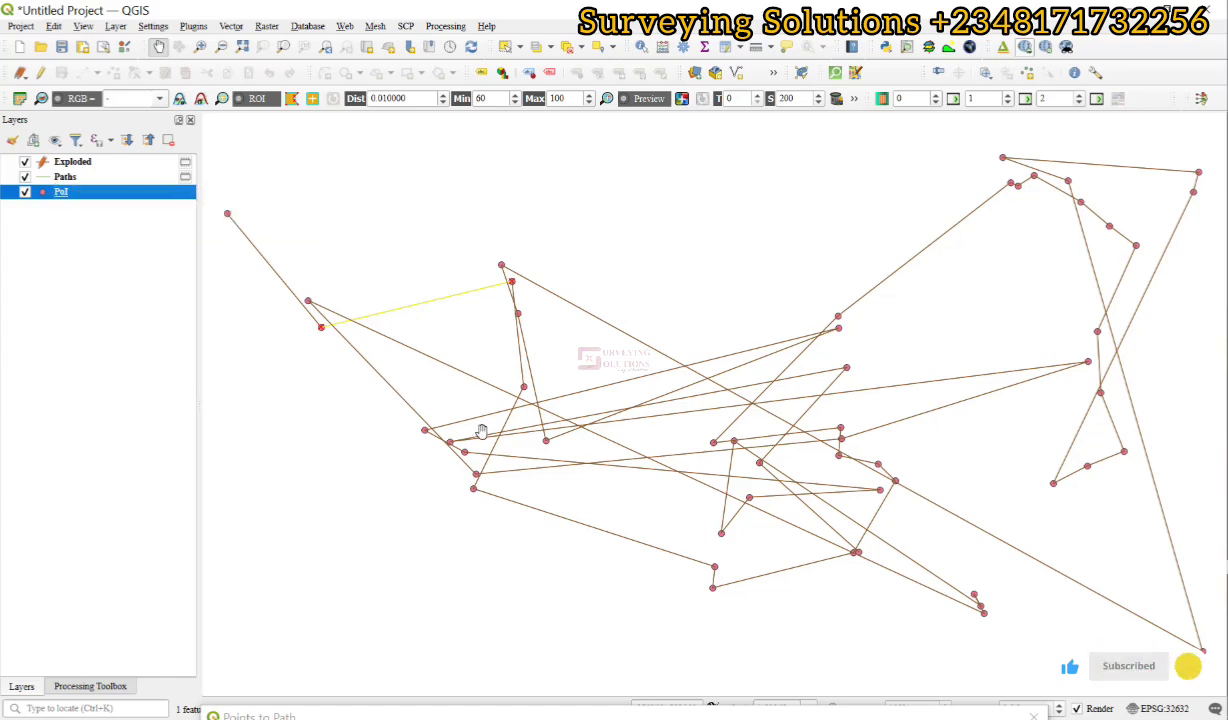